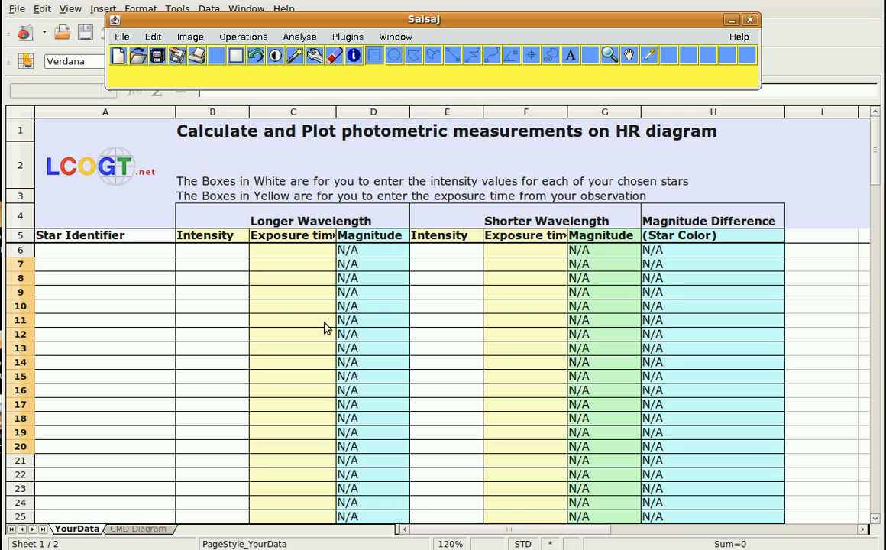
Select cell K7 in the blank columns beyond the star data table of the YourData sheet
{"action": "left_click", "coordinate": [516, 533]}
{"action": "left_click_drag", "start_coordinate": [516, 533], "coordinate": [599, 533]}
{"action": "left_click", "coordinate": [386, 269]}
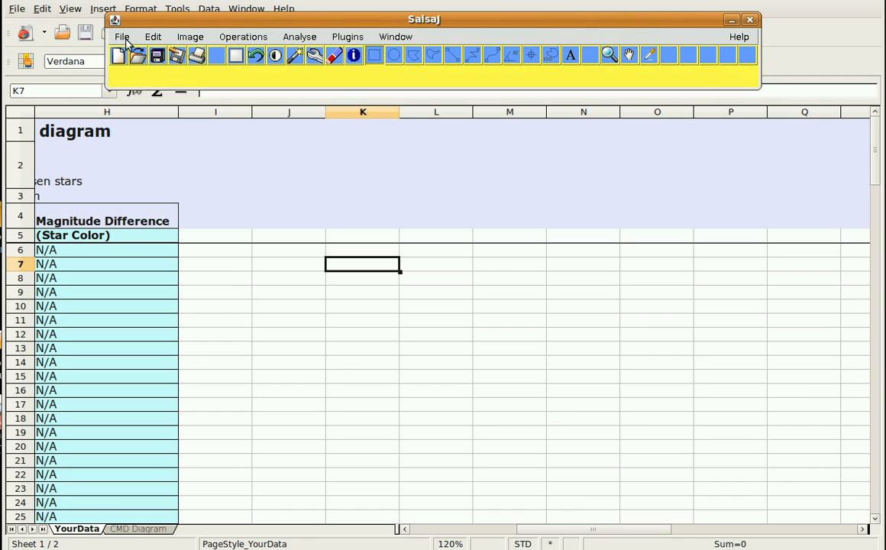
In SalsaJ, open NGC957-3-B-1.fits from the Open Clusters/NGC 957 folder and shrink and reposition its image window beneath the toolbar
{"action": "left_click", "coordinate": [121, 36]}
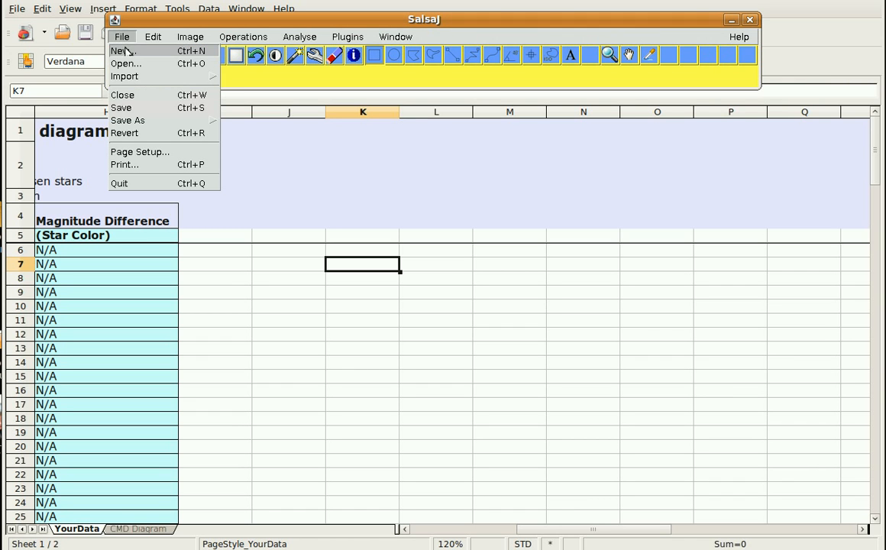
{"action": "left_click", "coordinate": [130, 67]}
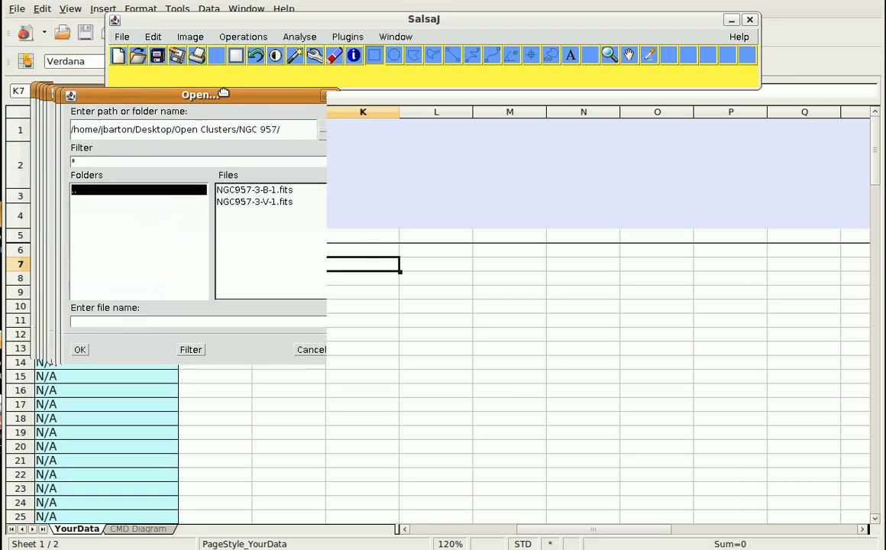
{"action": "left_click_drag", "start_coordinate": [216, 99], "coordinate": [312, 113]}
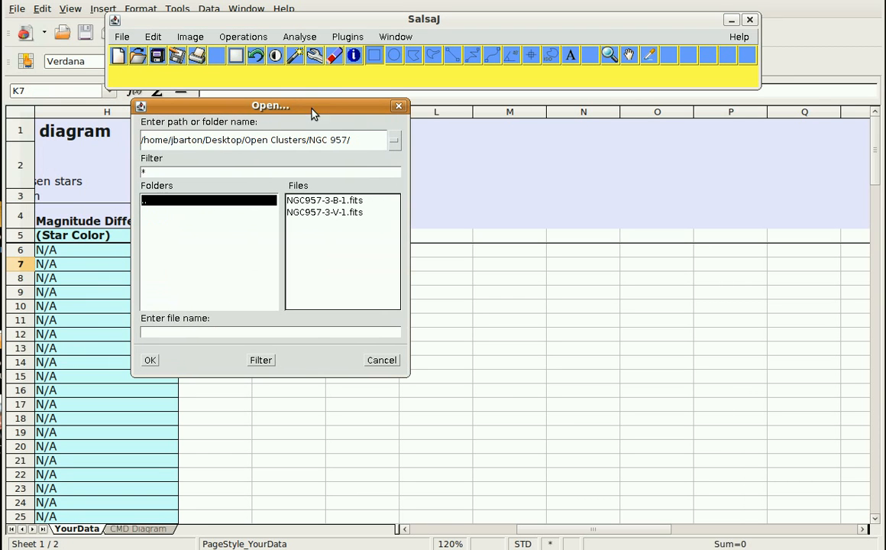
{"action": "double_click", "coordinate": [177, 200]}
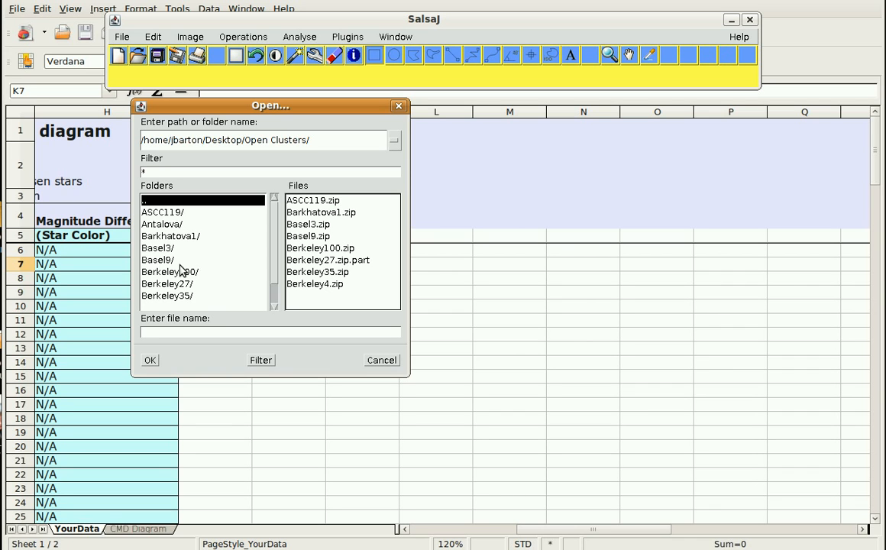
{"action": "scroll", "coordinate": [180, 260], "scroll_direction": "down", "scroll_amount": 1}
{"action": "left_click", "coordinate": [171, 296]}
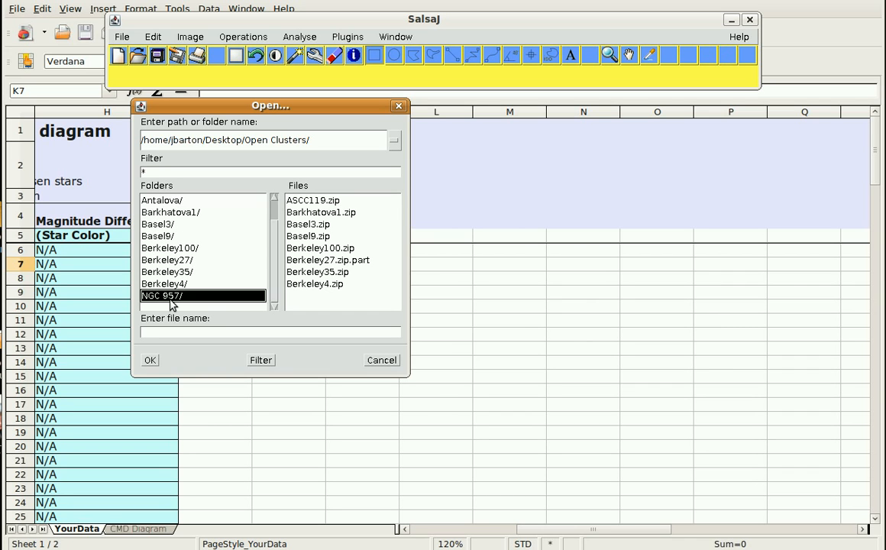
{"action": "double_click", "coordinate": [170, 298]}
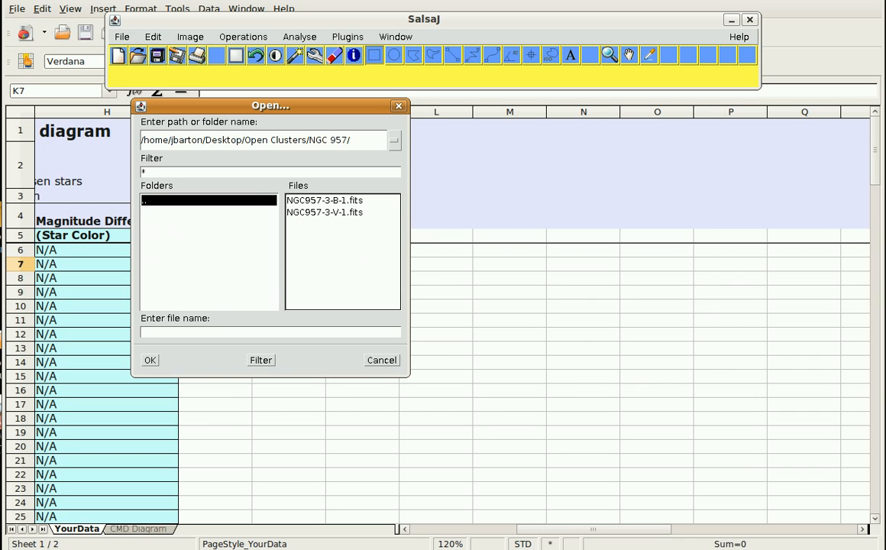
{"action": "left_click", "coordinate": [329, 200]}
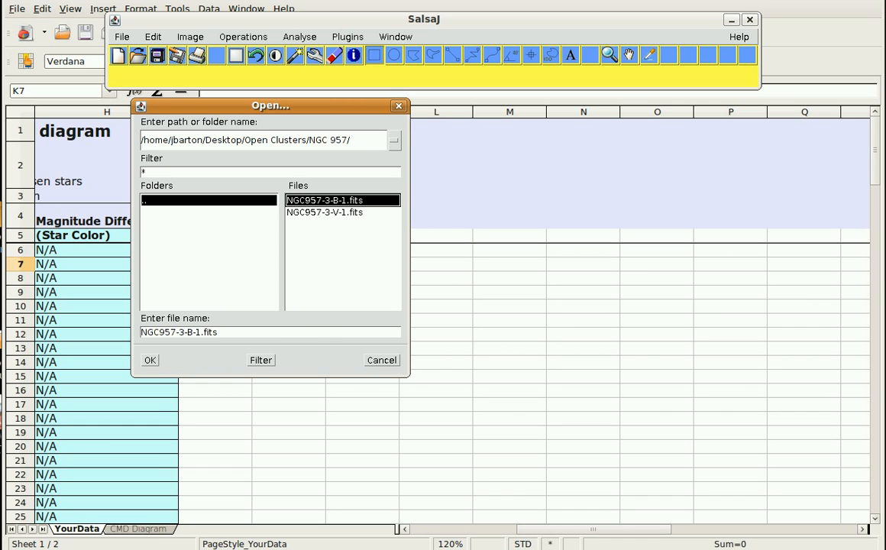
{"action": "left_click", "coordinate": [150, 360]}
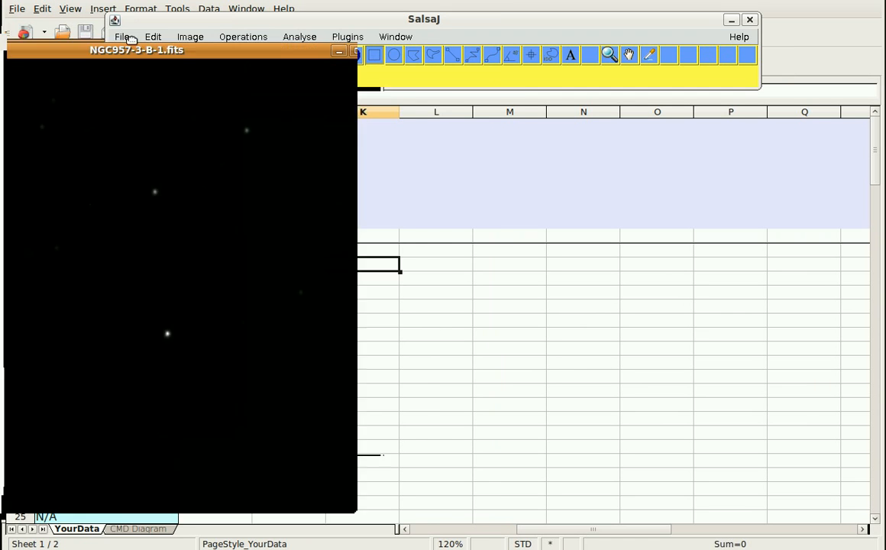
{"action": "left_click_drag", "start_coordinate": [500, 544], "coordinate": [447, 491]}
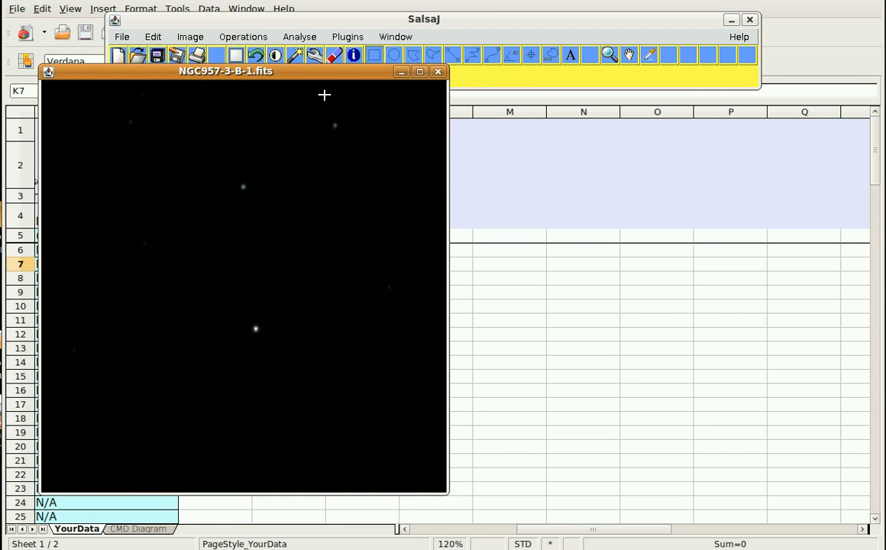
{"action": "left_click_drag", "start_coordinate": [316, 76], "coordinate": [330, 104]}
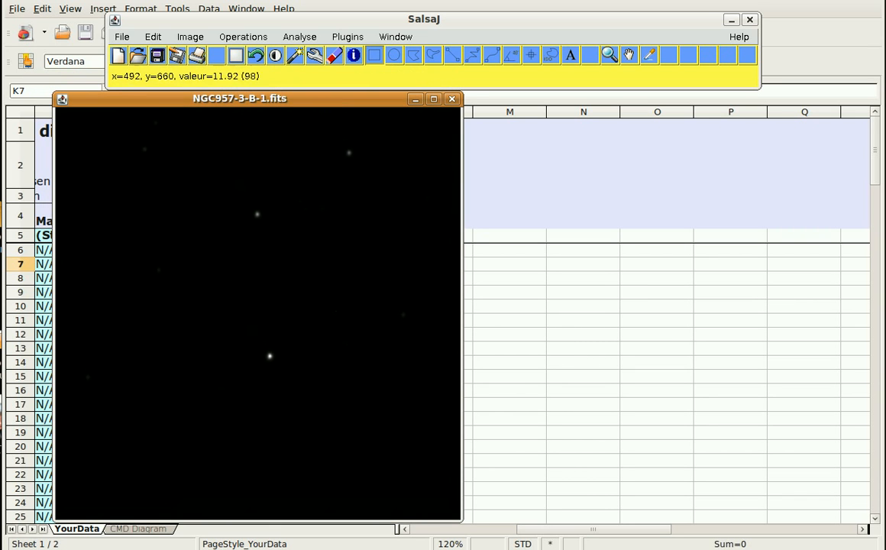
Apply automatic brightness and contrast to the NGC957-3-B-1.fits image so its faint stars show
{"action": "left_click", "coordinate": [276, 56]}
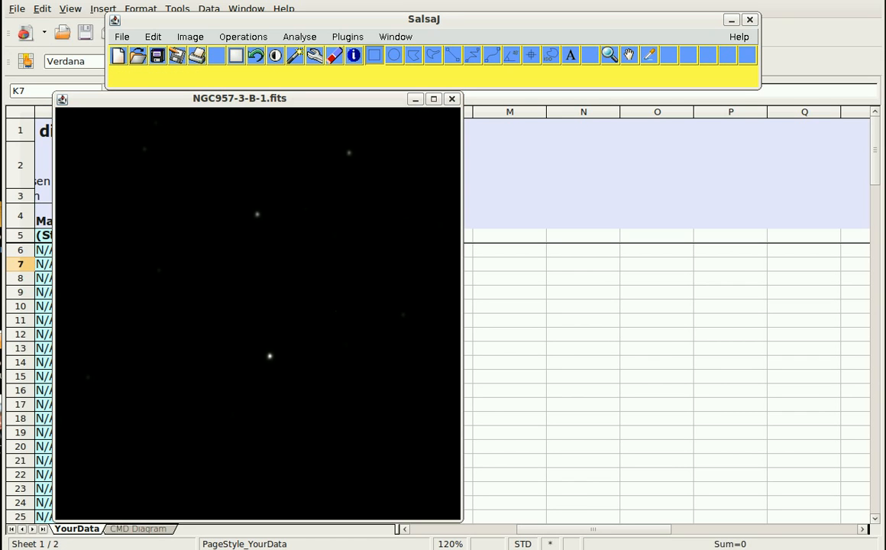
{"action": "left_click_drag", "start_coordinate": [806, 115], "coordinate": [693, 116]}
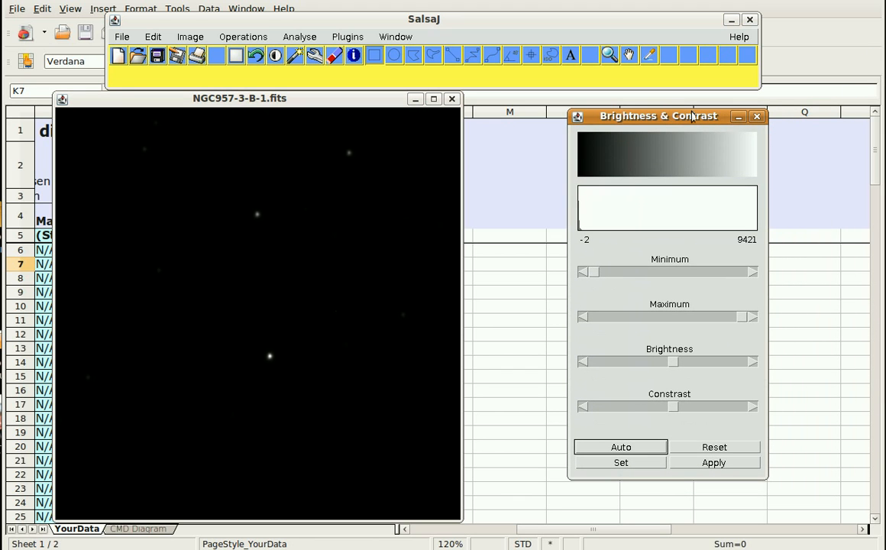
{"action": "left_click", "coordinate": [620, 447]}
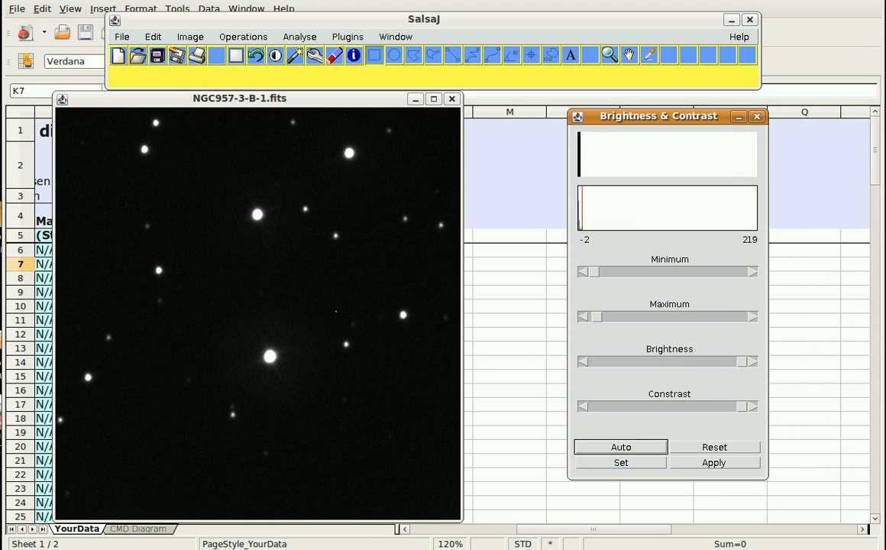
Zoom the NGC957-3-B-1.fits image out to 50% and reposition its window beside the Brightness & Contrast dialog
{"action": "left_click", "coordinate": [609, 56]}
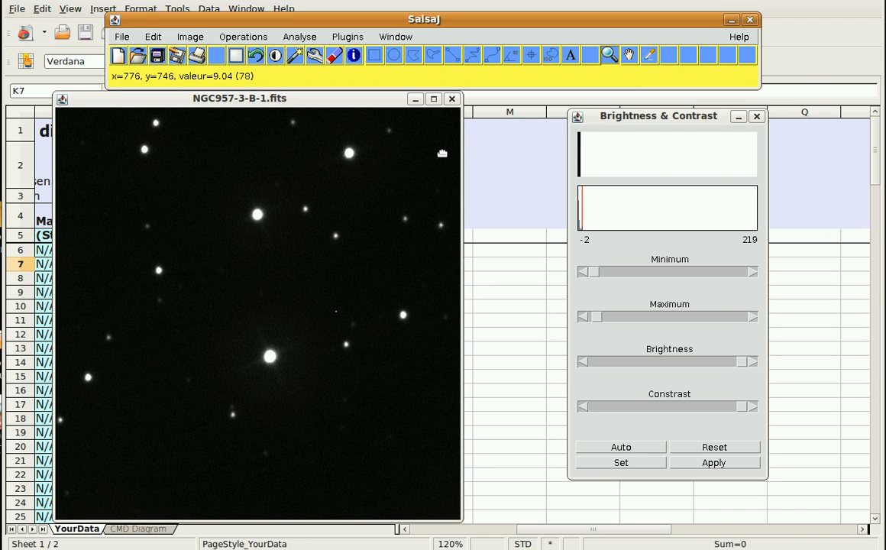
{"action": "right_click", "coordinate": [223, 241]}
{"action": "right_click", "coordinate": [245, 267]}
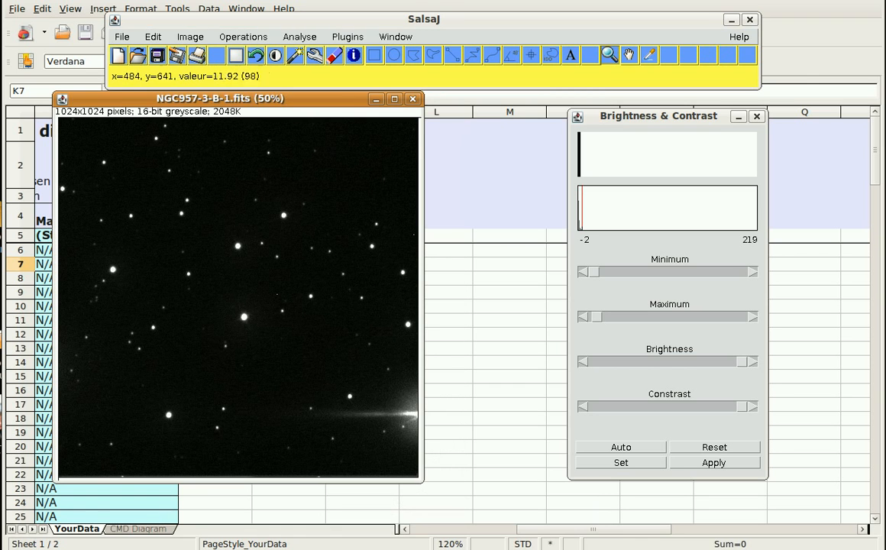
{"action": "left_click_drag", "start_coordinate": [203, 100], "coordinate": [247, 100]}
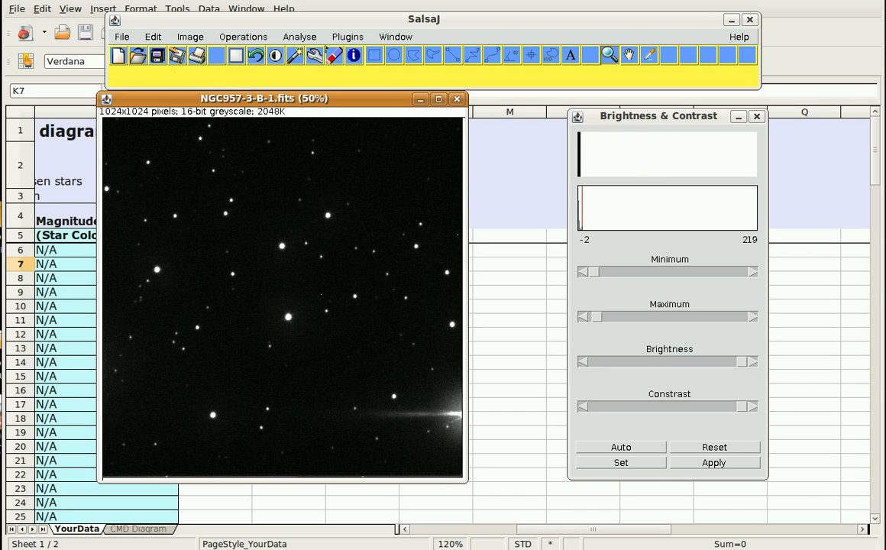
Set the photometry star radius to a forced radius of 6
{"action": "left_click", "coordinate": [300, 36]}
{"action": "left_click", "coordinate": [326, 124]}
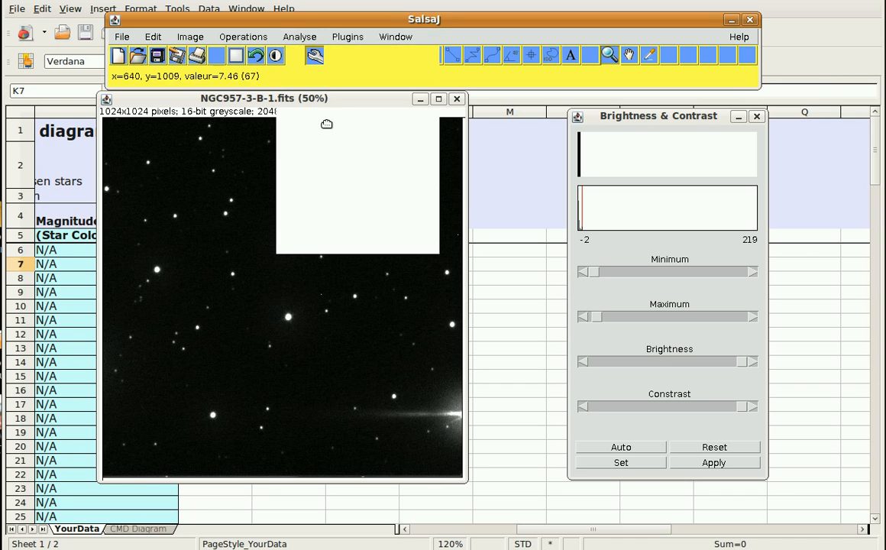
{"action": "left_click_drag", "start_coordinate": [794, 58], "coordinate": [564, 103]}
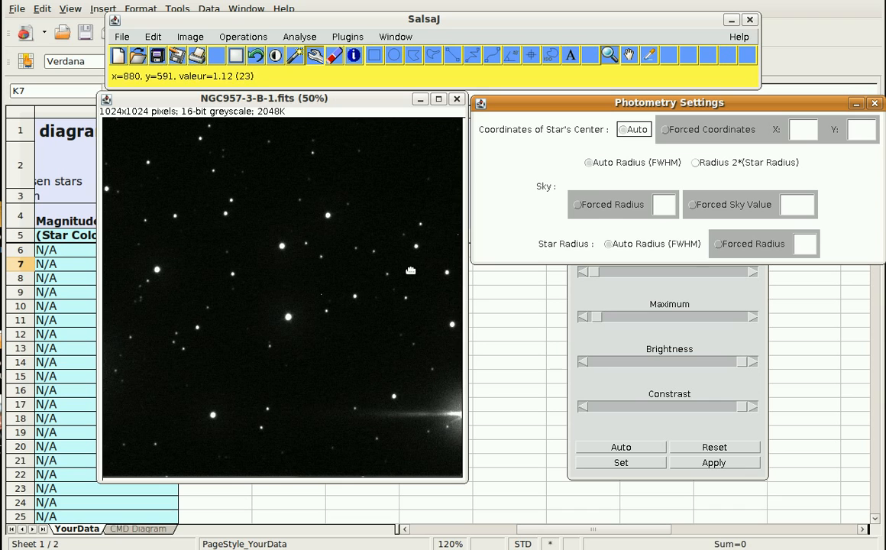
{"action": "left_click", "coordinate": [718, 246]}
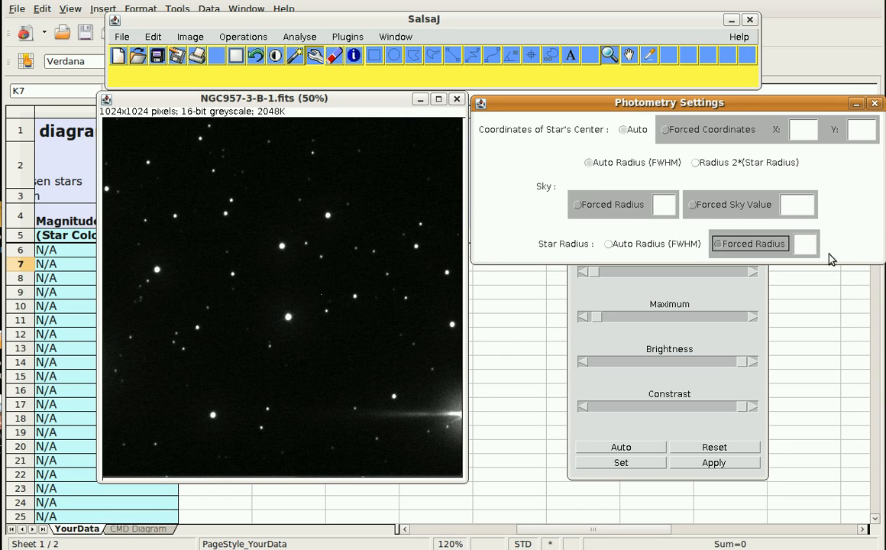
{"action": "left_click", "coordinate": [804, 243]}
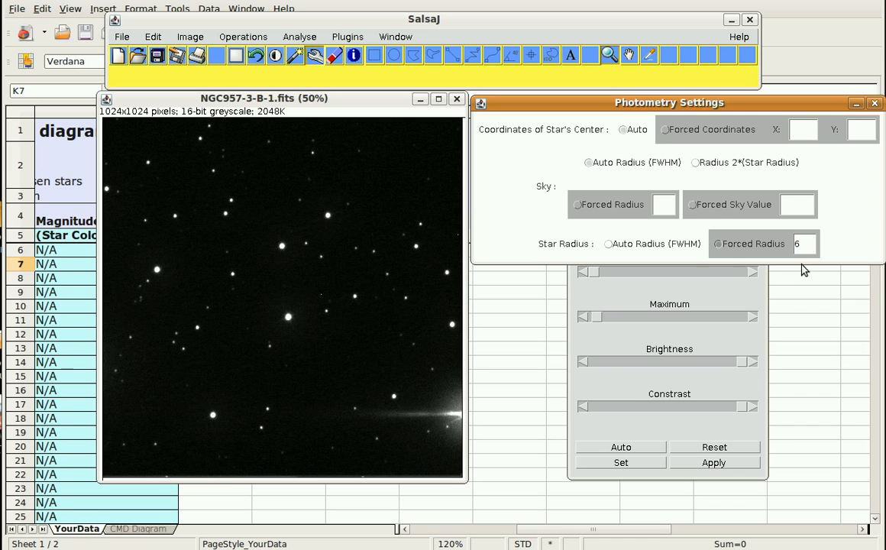
Run Photometry on the bright star near x=642, y=746 and enlarge the results window to show all columns
{"action": "left_click", "coordinate": [299, 43]}
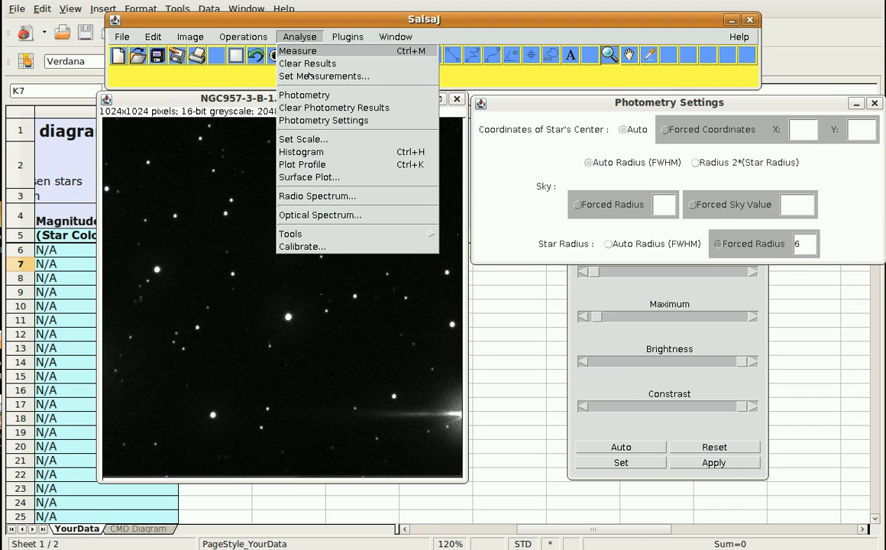
{"action": "left_click", "coordinate": [306, 94]}
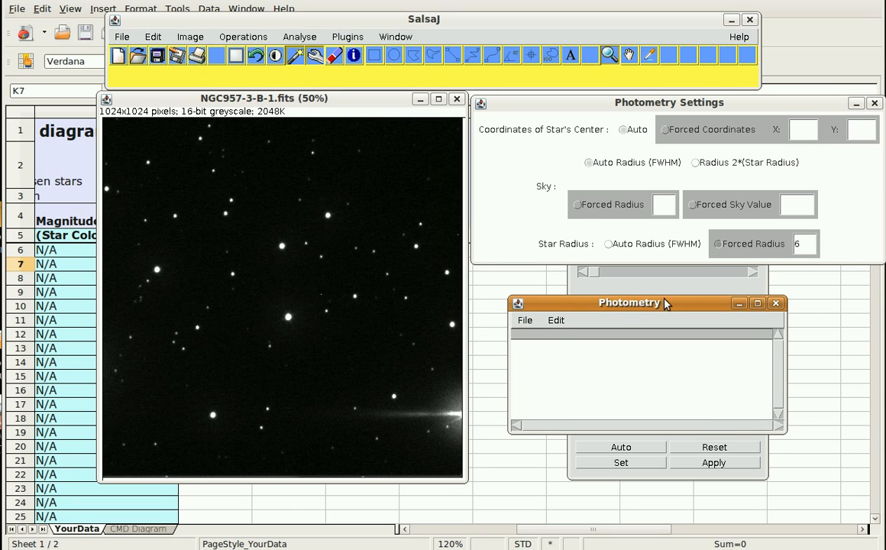
{"action": "left_click", "coordinate": [374, 58]}
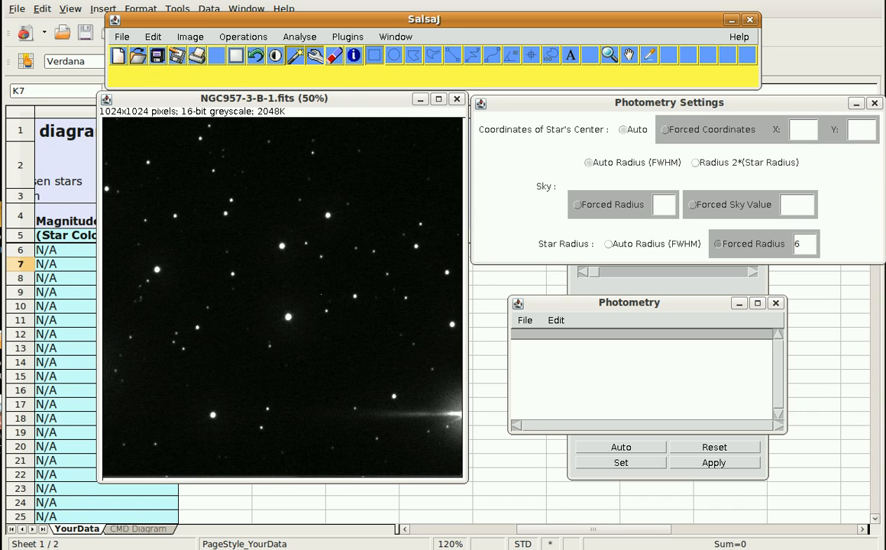
{"action": "left_click", "coordinate": [328, 214]}
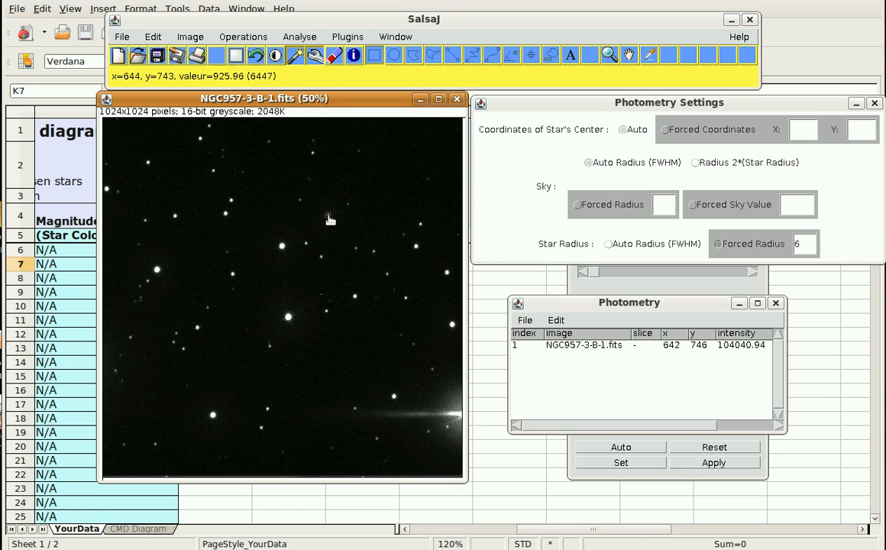
{"action": "left_click_drag", "start_coordinate": [582, 302], "coordinate": [547, 282]}
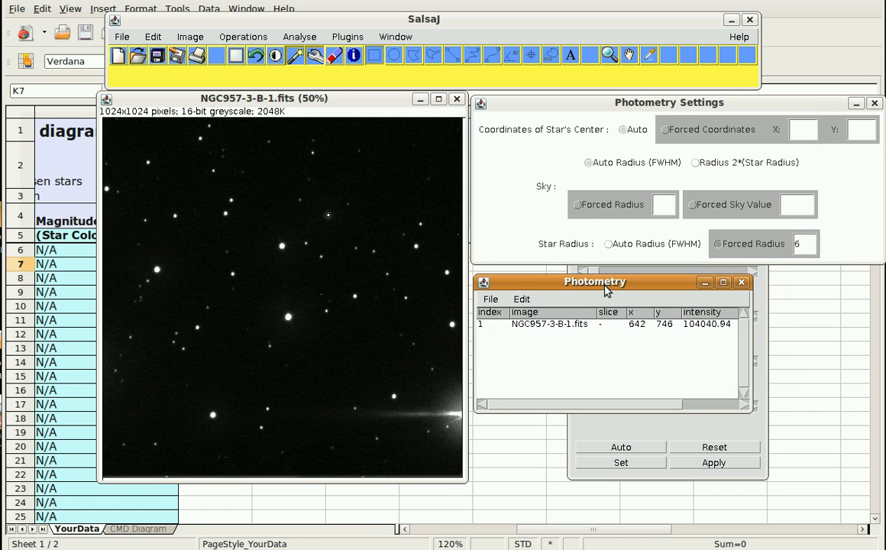
{"action": "left_click_drag", "start_coordinate": [747, 413], "coordinate": [837, 450]}
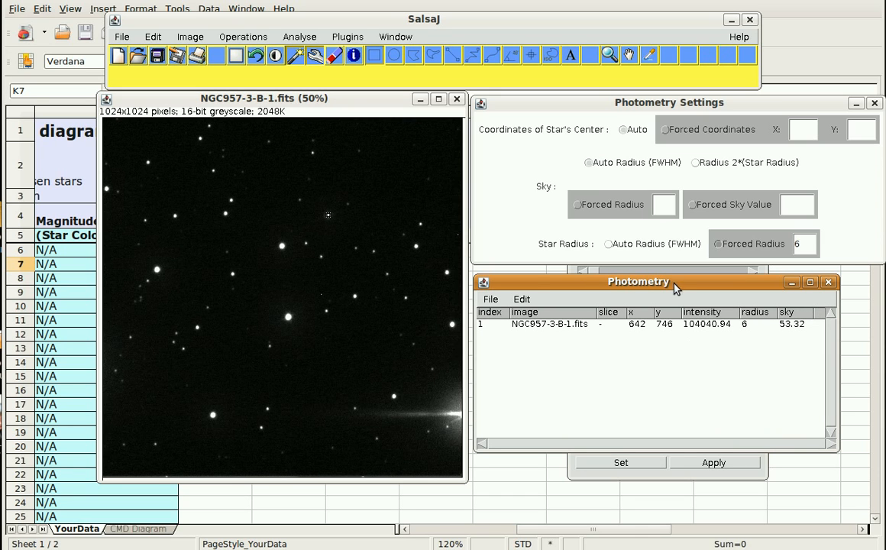
Switch to the spreadsheet and enter the headers Radius in J7 and Intensity in K7
{"action": "left_click", "coordinate": [541, 269]}
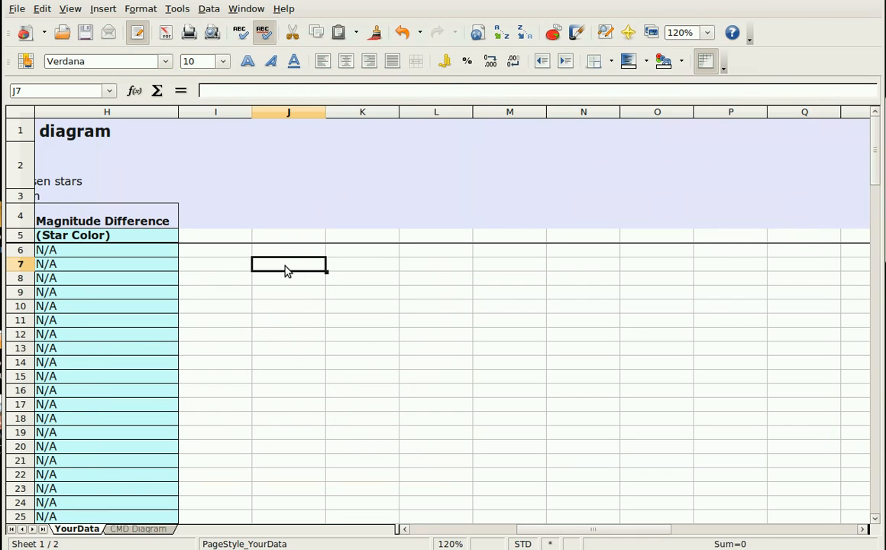
{"action": "type", "text": "Radius"}
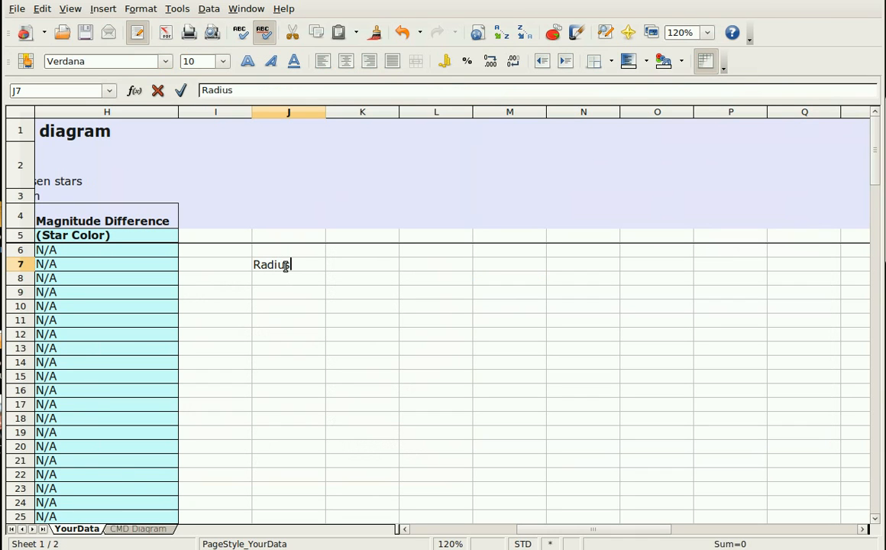
{"action": "key", "text": "Tab"}
{"action": "type", "text": "Intensity"}
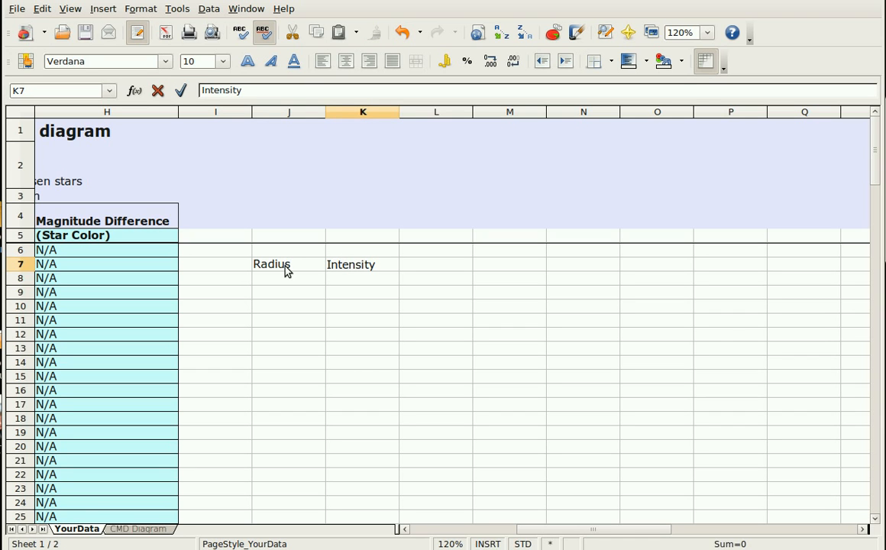
Record the first measurement beneath the headers: radius 6 in J8 and intensity 104040.94 in K8
{"action": "left_click", "coordinate": [290, 282]}
{"action": "type", "text": "6"}
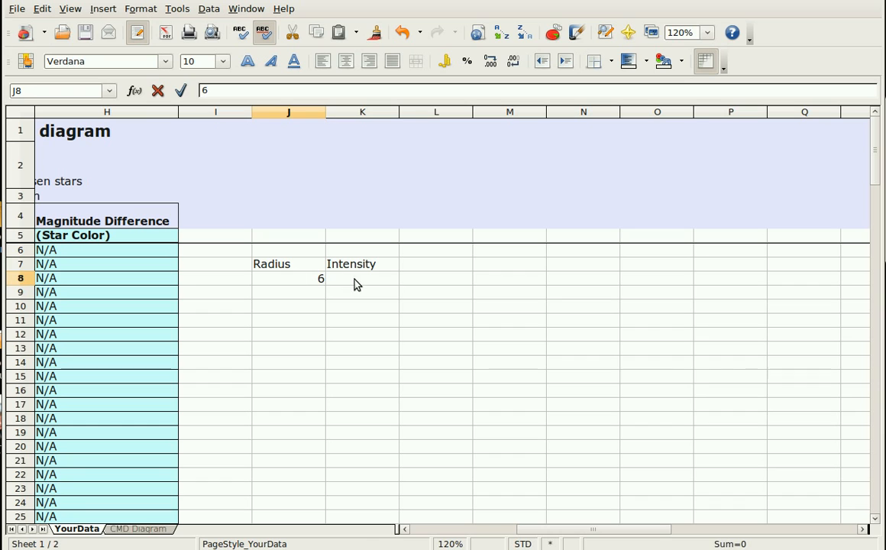
{"action": "left_click", "coordinate": [354, 284]}
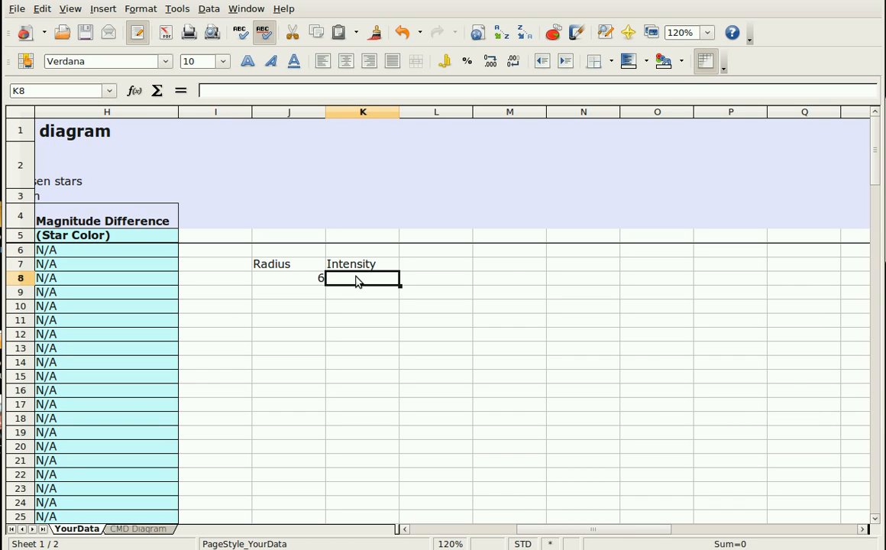
{"action": "type", "text": "104"}
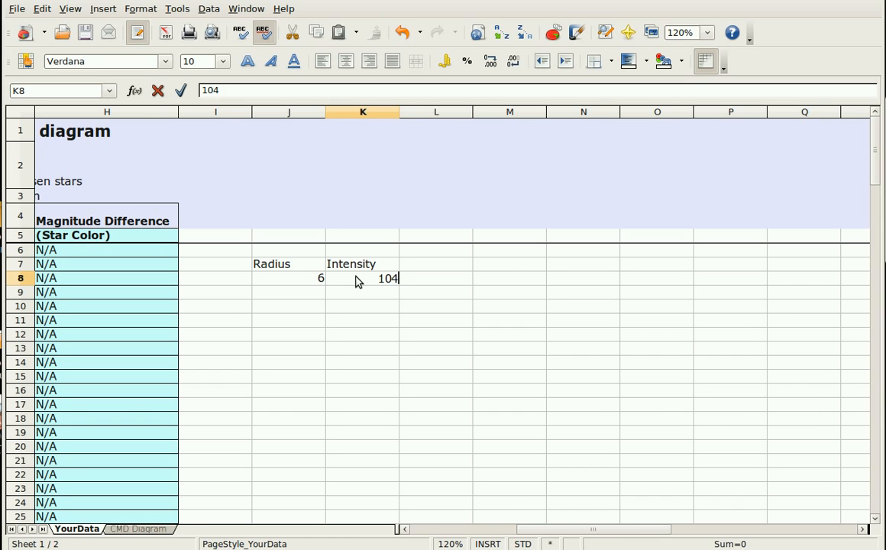
{"action": "type", "text": "040.94"}
List the remaining aperture radii 8, 10, 12, 14, 16, 18, 20 and 25 in cells J9 to J16
{"action": "left_click", "coordinate": [305, 296]}
{"action": "type", "text": "8"}
{"action": "key", "text": "Return"}
{"action": "type", "text": "10"}
{"action": "key", "text": "Return"}
{"action": "type", "text": "12"}
{"action": "key", "text": "Return"}
{"action": "type", "text": "14"}
{"action": "key", "text": "Return"}
{"action": "type", "text": "16"}
{"action": "key", "text": "Return"}
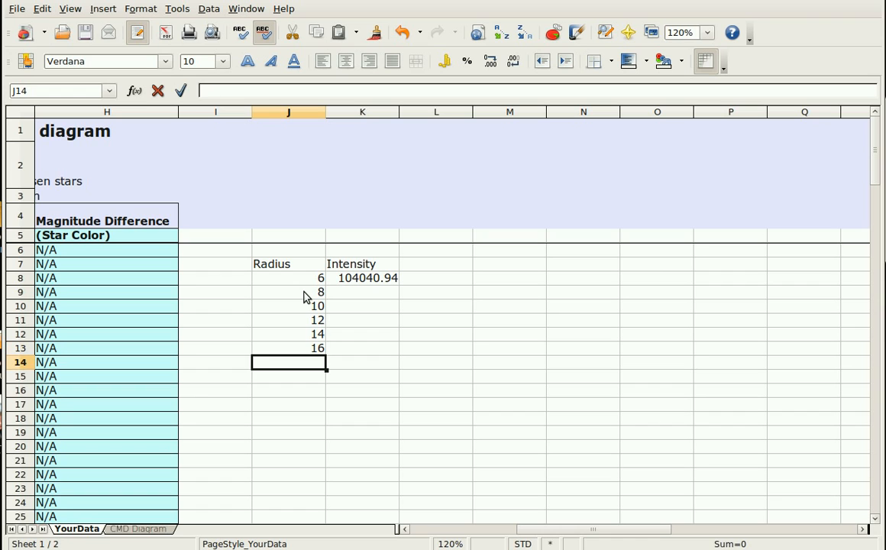
{"action": "type", "text": "18"}
{"action": "key", "text": "Return"}
{"action": "type", "text": "20"}
{"action": "key", "text": "Return"}
{"action": "type", "text": "25"}
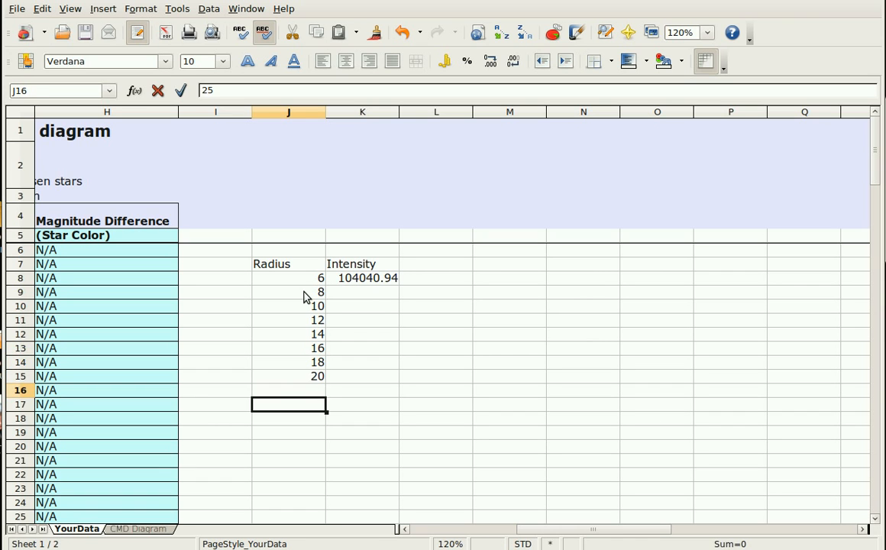
Extend the radius list with 30, 35 and 40 in cells J17 to J19
{"action": "key", "text": "Return"}
{"action": "type", "text": "30"}
{"action": "key", "text": "Return"}
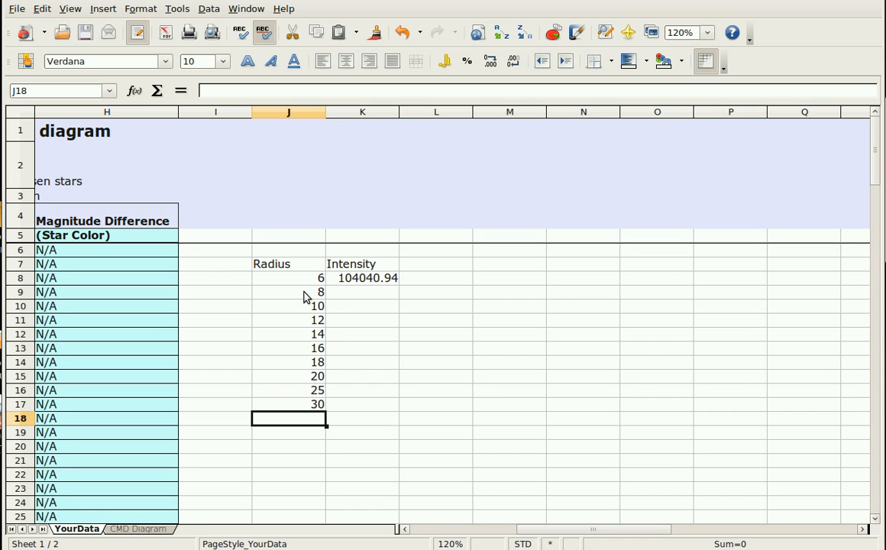
{"action": "type", "text": "35"}
{"action": "key", "text": "Return"}
{"action": "type", "text": "40"}
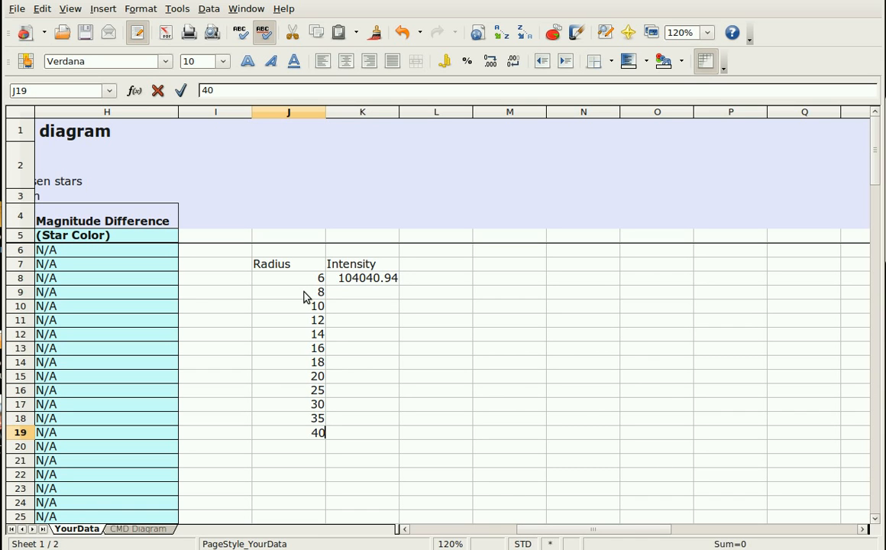
{"action": "left_click", "coordinate": [382, 297]}
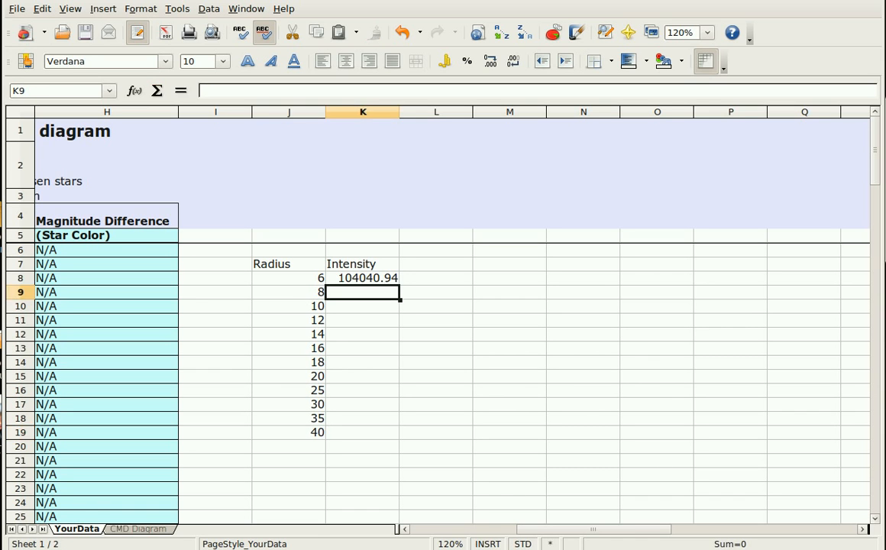
Switch to SalsaJ, set the forced star radius to 8 and measure the star near x=642, y=746 again
{"action": "key", "text": "alt+Tab"}
{"action": "key", "text": "alt+Tab"}
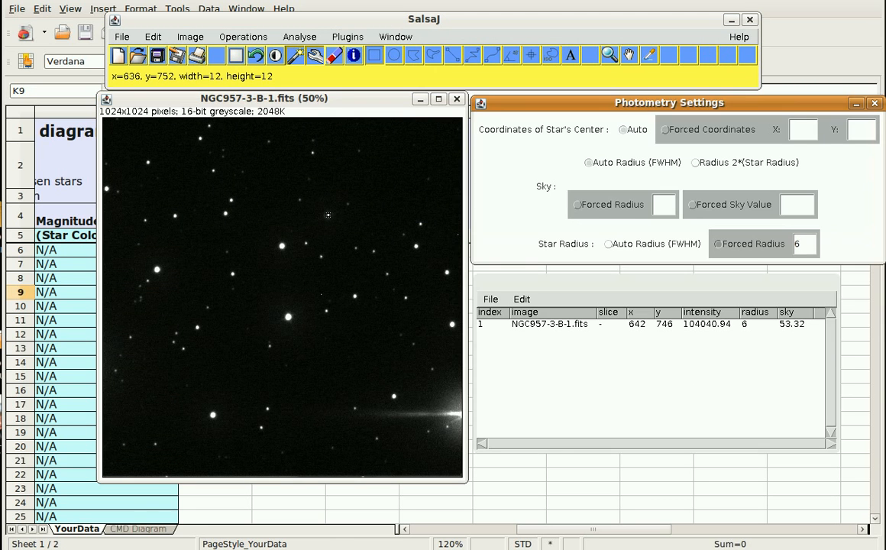
{"action": "left_click", "coordinate": [808, 244]}
{"action": "key", "text": "BackSpace"}
{"action": "type", "text": "8"}
{"action": "left_click", "coordinate": [329, 215]}
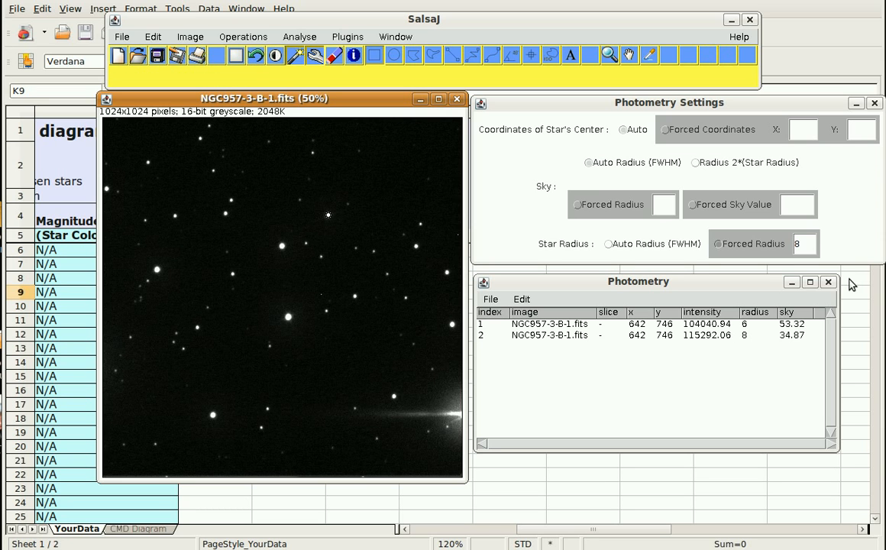
Return to the spreadsheet and record intensity 115292.06 for radius 8 in K9
{"action": "left_click", "coordinate": [745, 267]}
{"action": "left_click", "coordinate": [355, 294]}
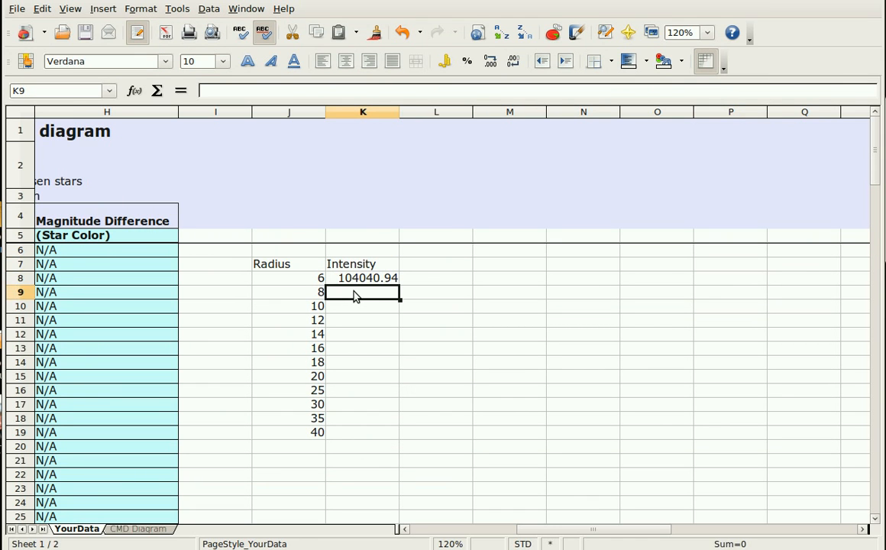
{"action": "type", "text": "115"}
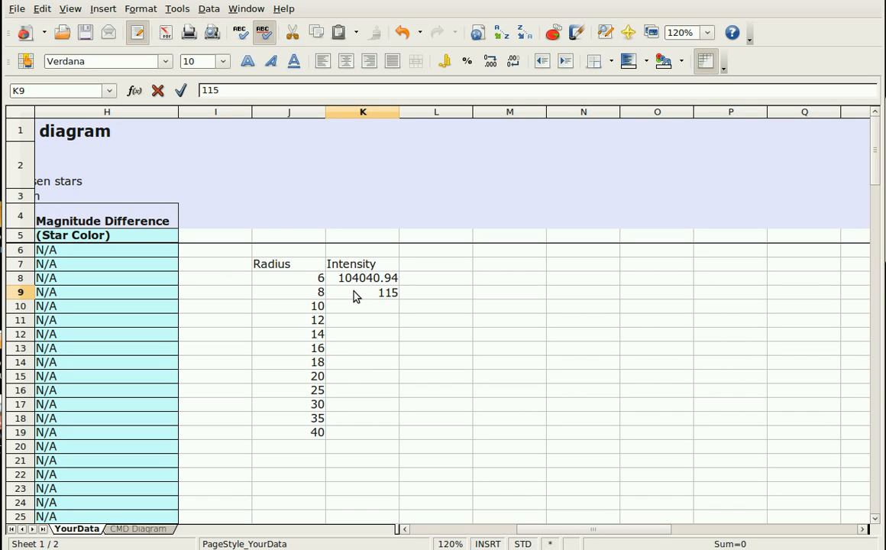
{"action": "type", "text": "292.06"}
{"action": "key", "text": "Return"}
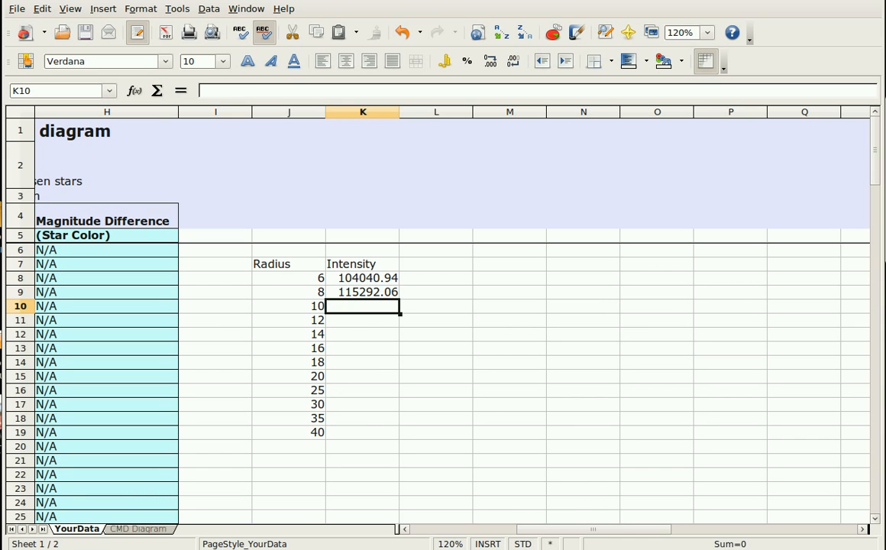
Back in SalsaJ, set the forced star radius to 10 and measure the same star
{"action": "key", "text": "alt+Tab"}
{"action": "key", "text": "alt+Tab"}
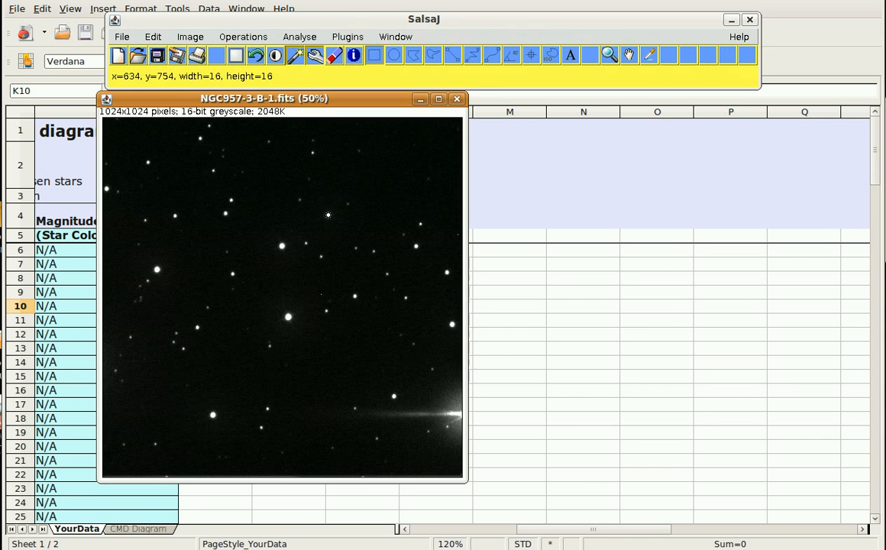
{"action": "key", "text": "alt+Tab"}
{"action": "key", "text": "Return"}
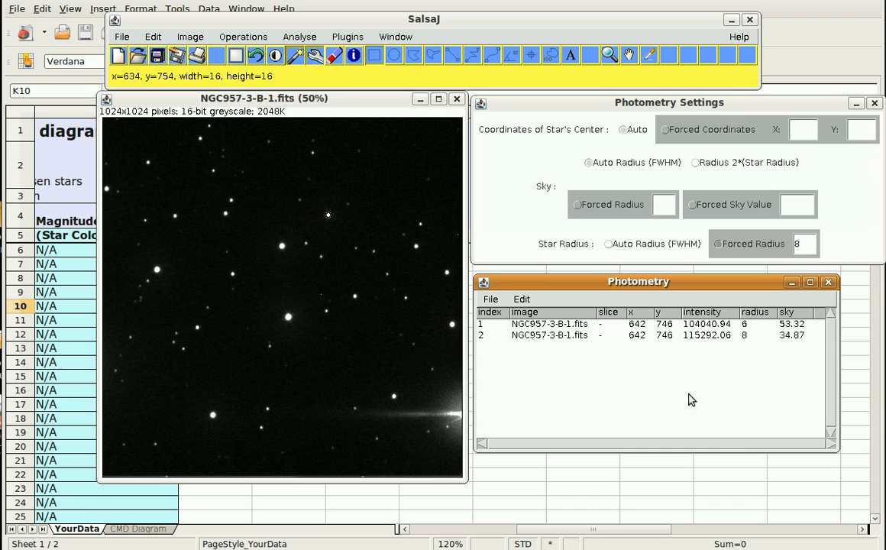
{"action": "double_click", "coordinate": [799, 245]}
{"action": "type", "text": "10"}
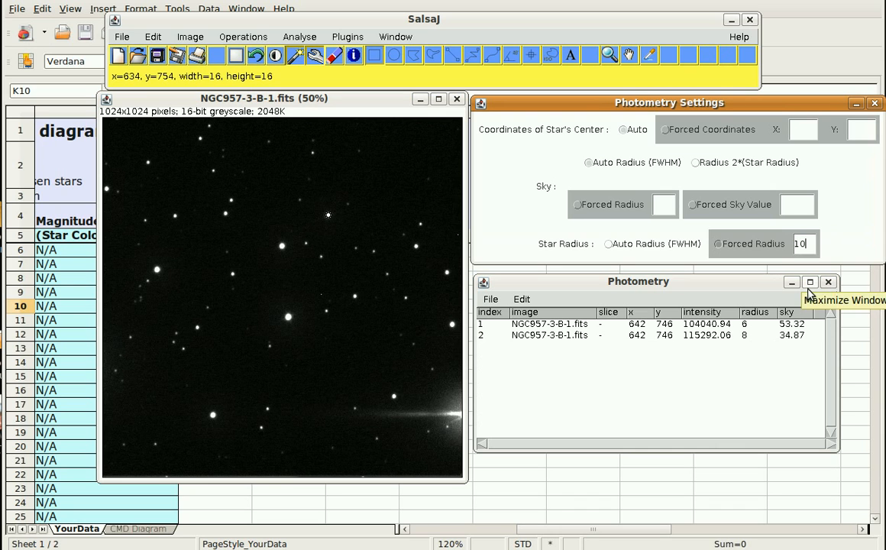
{"action": "left_click", "coordinate": [329, 219]}
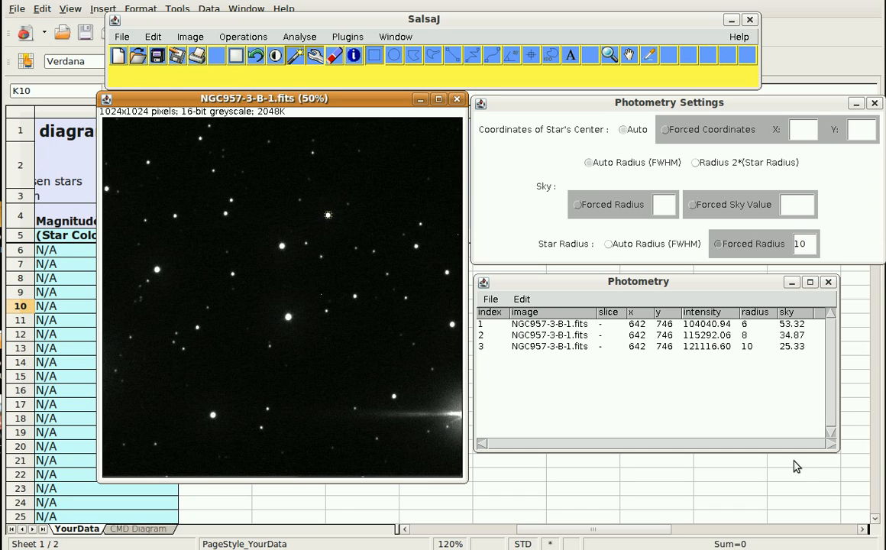
Switch to the spreadsheet and enter intensity 121116.60 for radius 10 in K10
{"action": "left_click", "coordinate": [573, 475]}
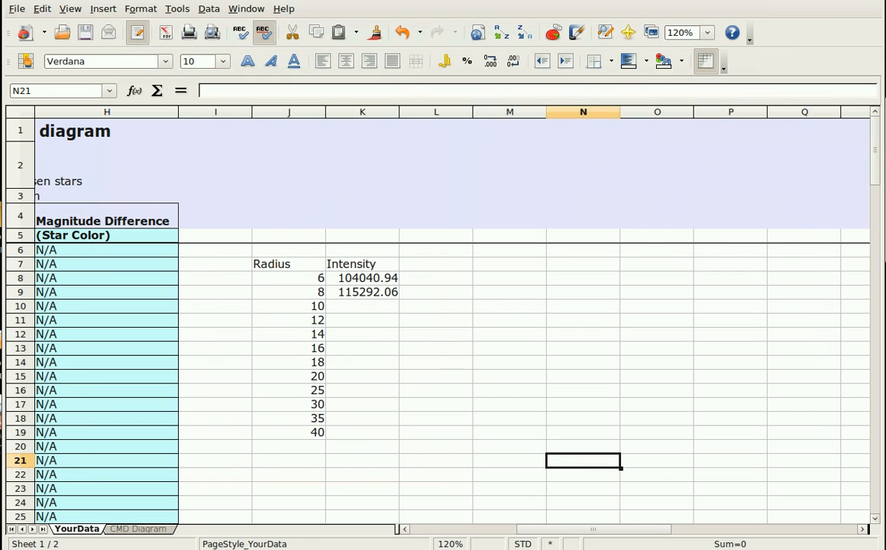
{"action": "left_click", "coordinate": [353, 310]}
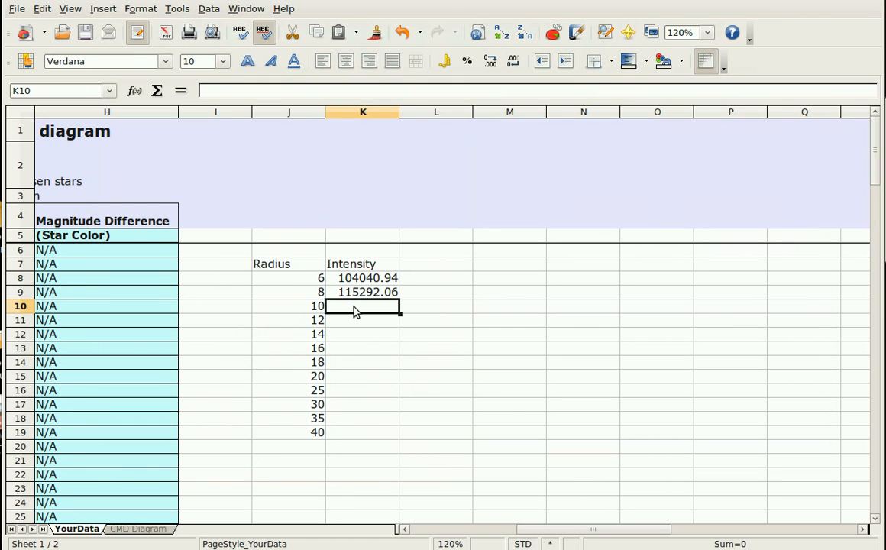
{"action": "type", "text": "1211"}
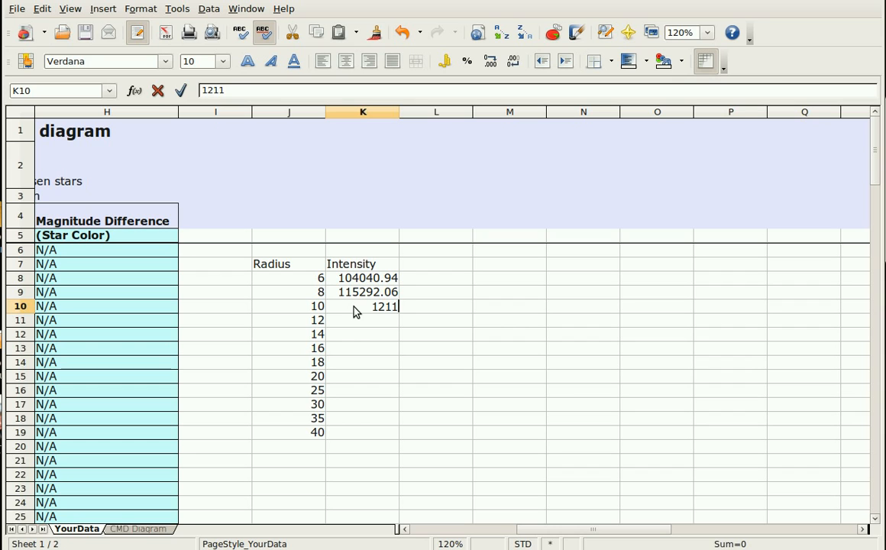
{"action": "type", "text": "16.60"}
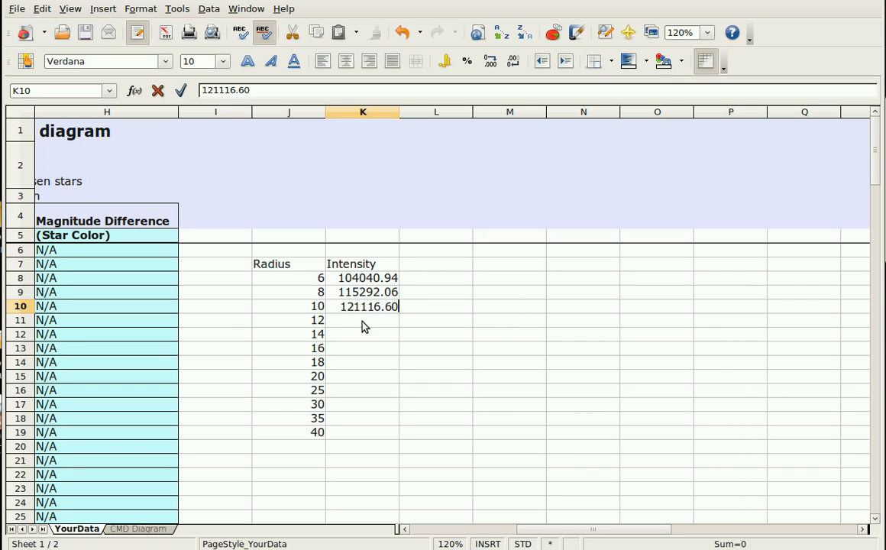
{"action": "key", "text": "Return"}
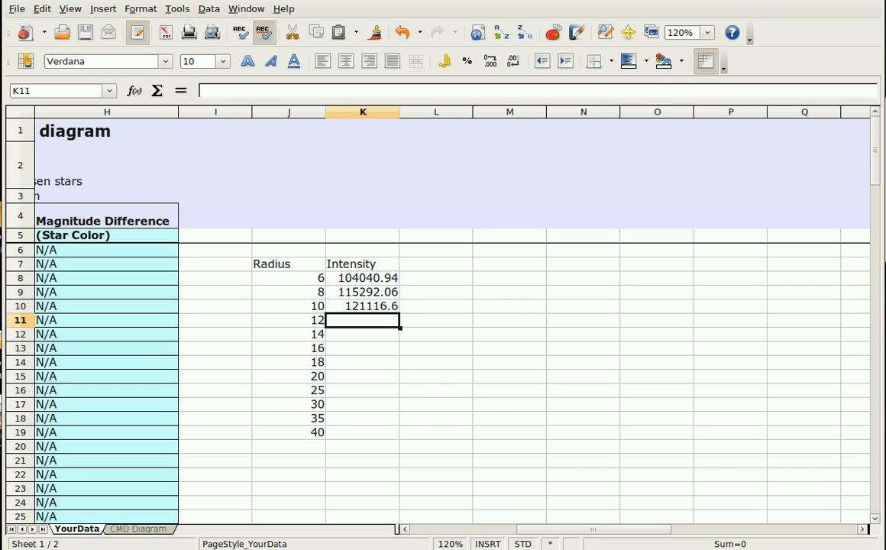
Switch to SalsaJ and measure the same star with the forced star radius set to 12
{"action": "key", "text": "alt+Tab"}
{"action": "key", "text": "alt+Tab"}
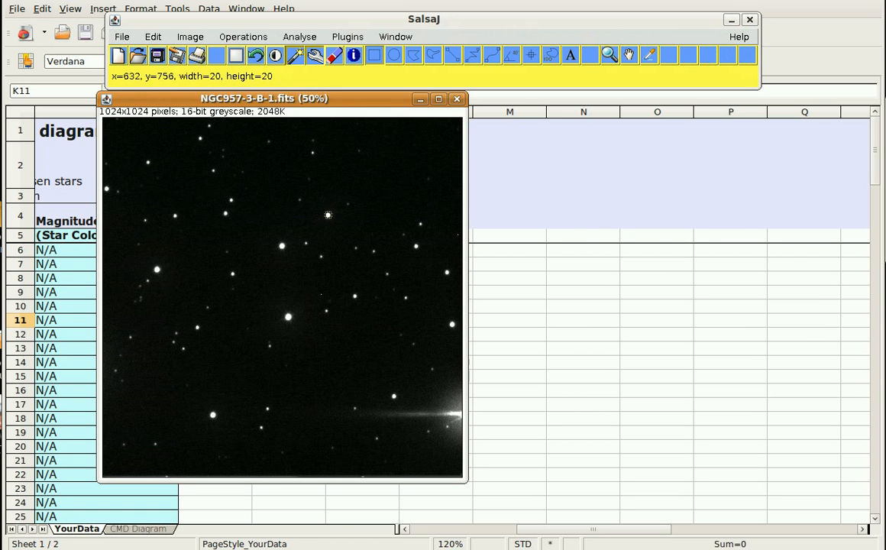
{"action": "key", "text": "alt+Tab"}
{"action": "key", "text": "alt+Tab"}
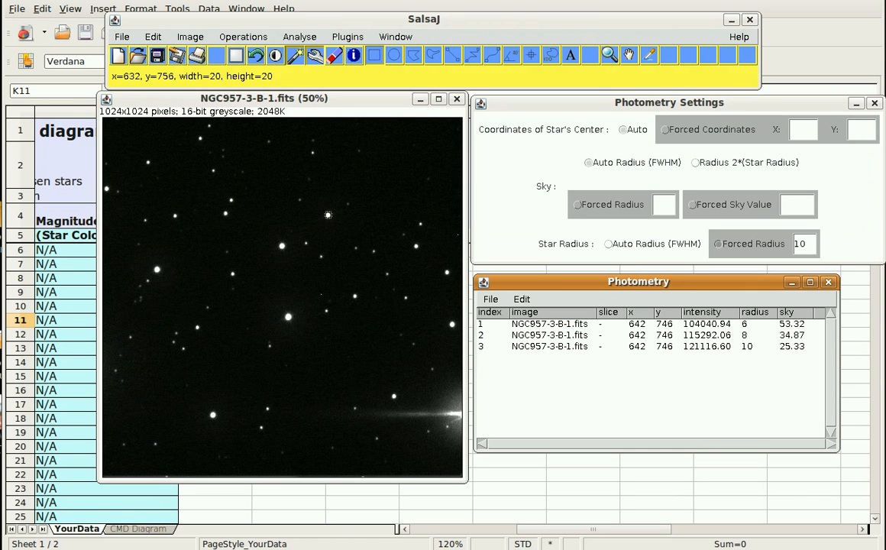
{"action": "left_click", "coordinate": [807, 244]}
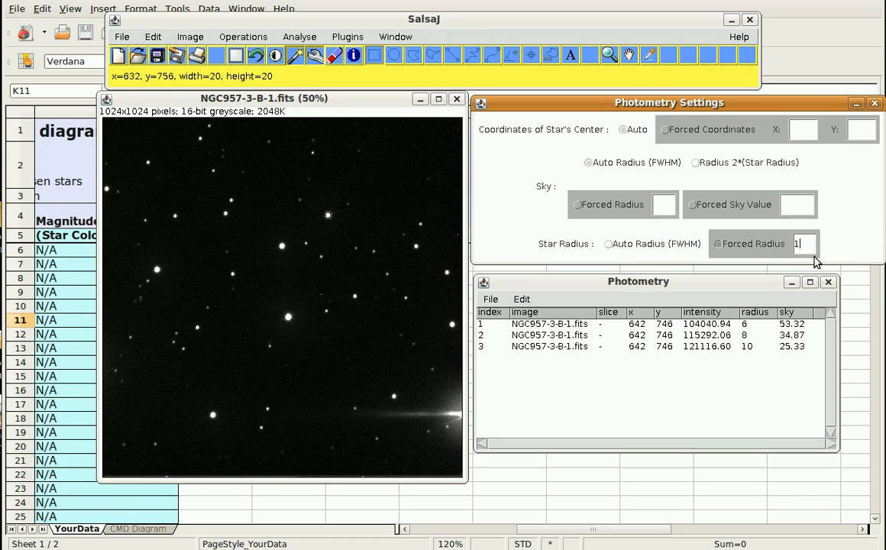
{"action": "type", "text": "2"}
{"action": "left_click", "coordinate": [328, 216]}
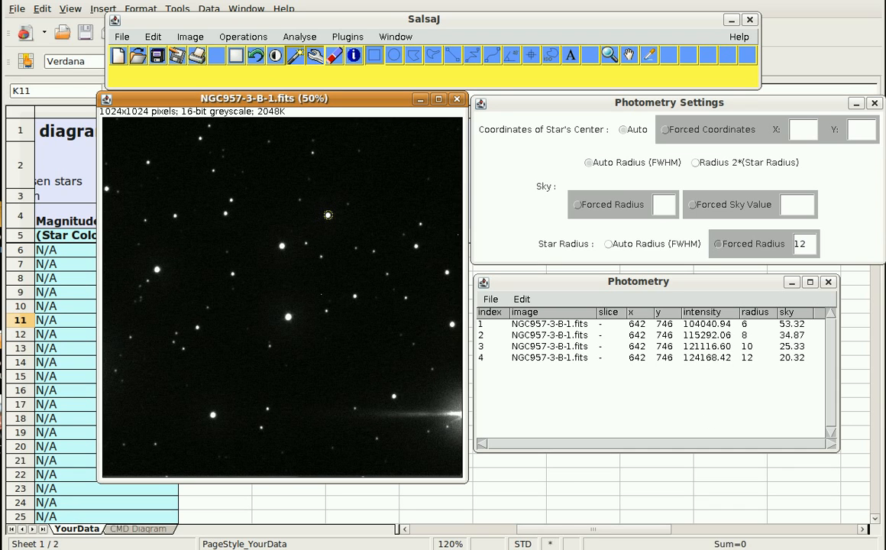
In the spreadsheet, record intensity 124168.42 for radius 12 in K11
{"action": "left_click", "coordinate": [561, 478]}
{"action": "left_click", "coordinate": [366, 325]}
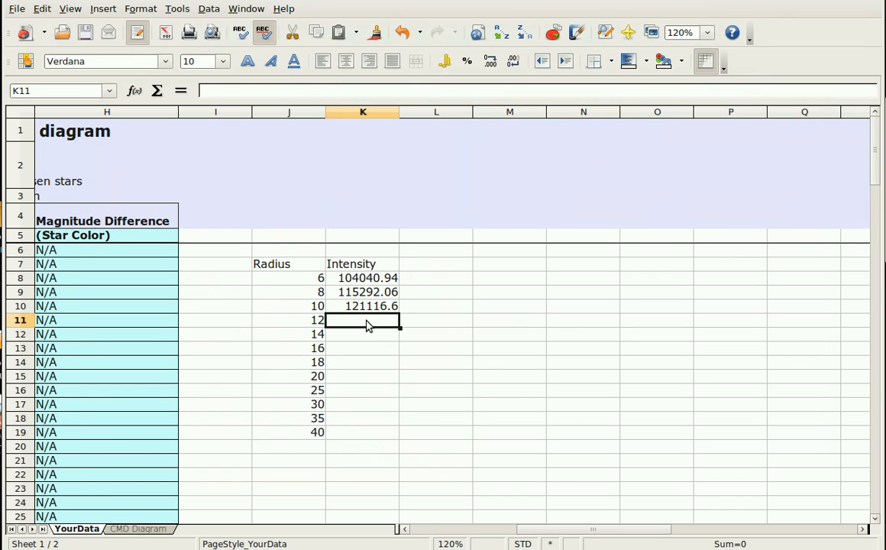
{"action": "type", "text": "1"}
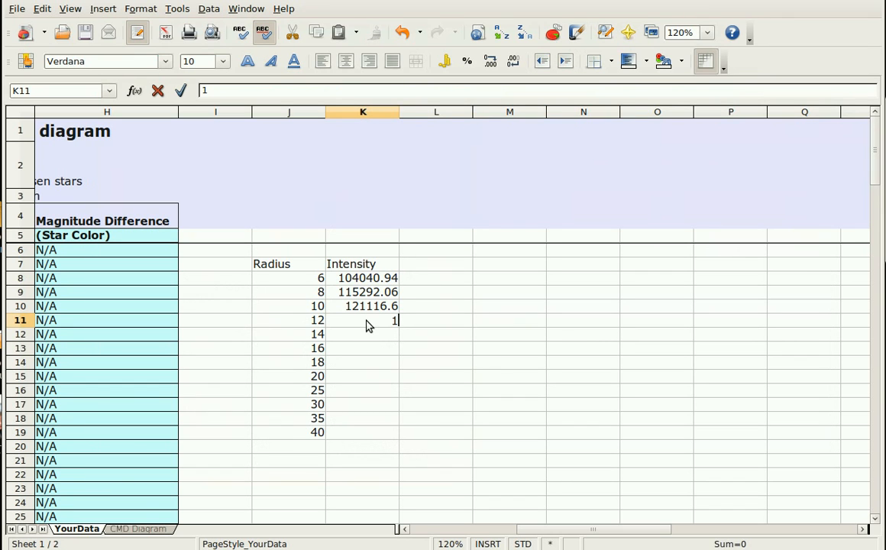
{"action": "type", "text": "24168.42"}
{"action": "key", "text": "Return"}
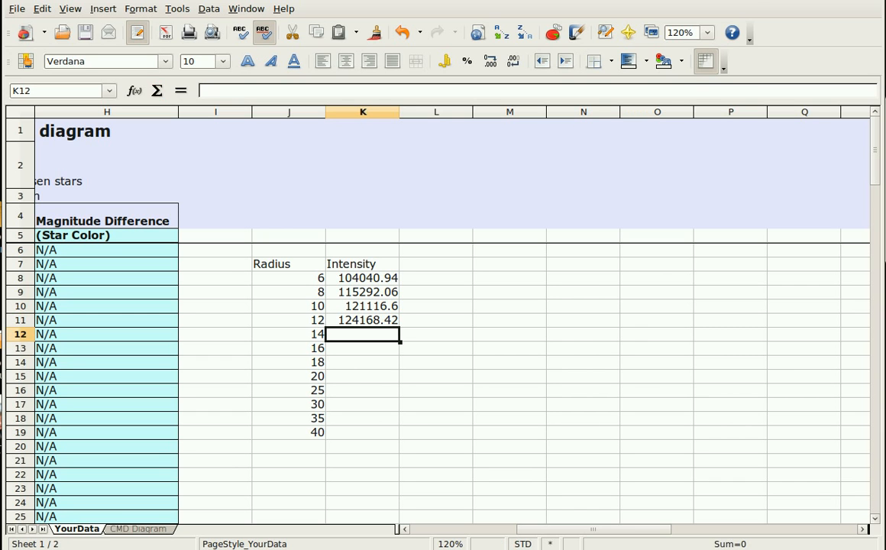
Return to SalsaJ, change the forced star radius to 14 and measure the same star
{"action": "key", "text": "alt+Tab"}
{"action": "key", "text": "alt+Tab"}
{"action": "key", "text": "alt+Tab"}
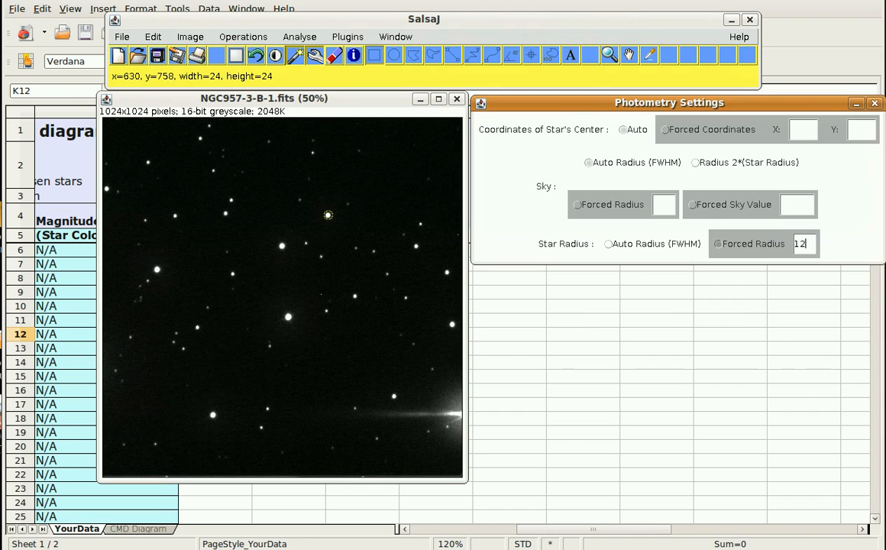
{"action": "key", "text": "alt+Tab"}
{"action": "left_click", "coordinate": [804, 246]}
{"action": "key", "text": "BackSpace"}
{"action": "type", "text": "4"}
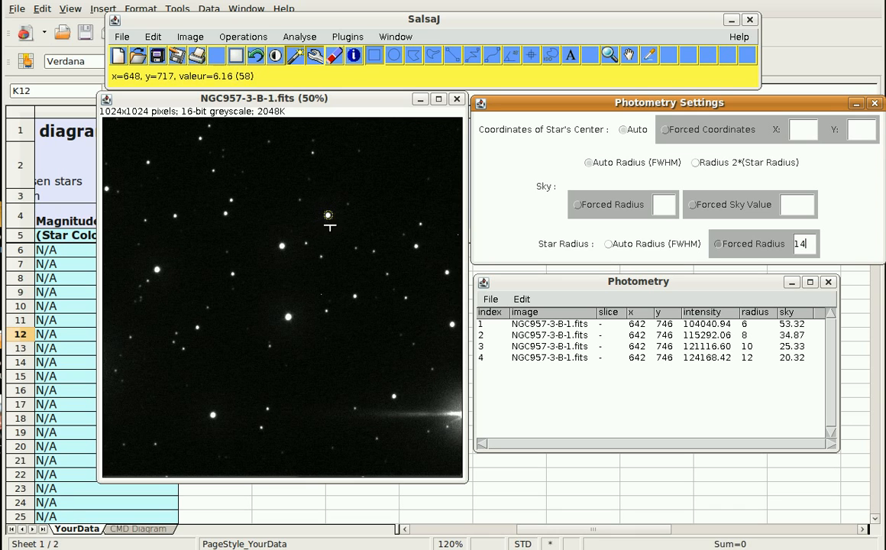
{"action": "left_click", "coordinate": [328, 214]}
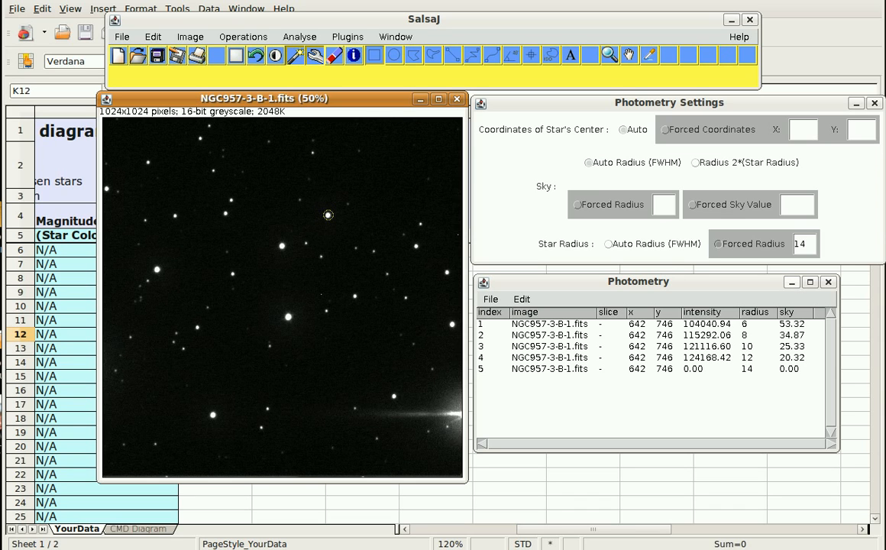
Set the forced star radius to 16 and measure the same star once more
{"action": "left_click", "coordinate": [804, 244]}
{"action": "key", "text": "BackSpace"}
{"action": "type", "text": "6"}
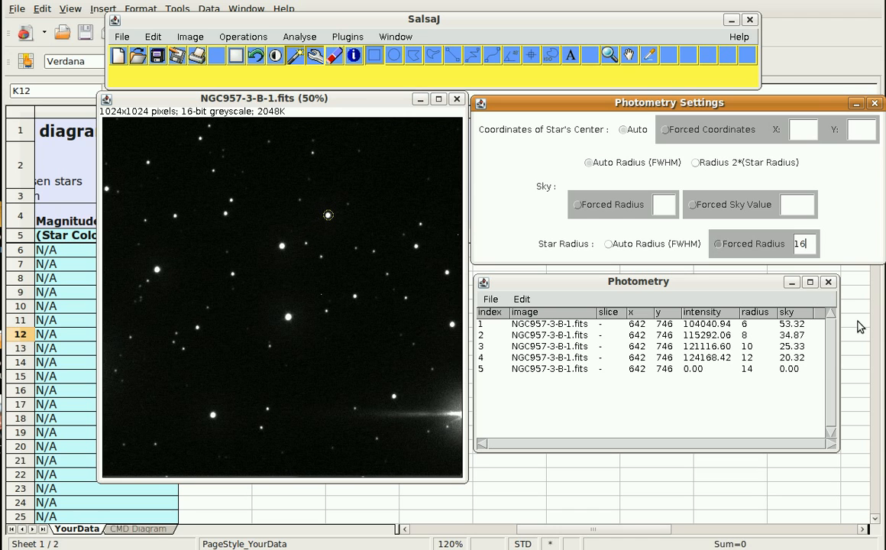
{"action": "left_click", "coordinate": [327, 217]}
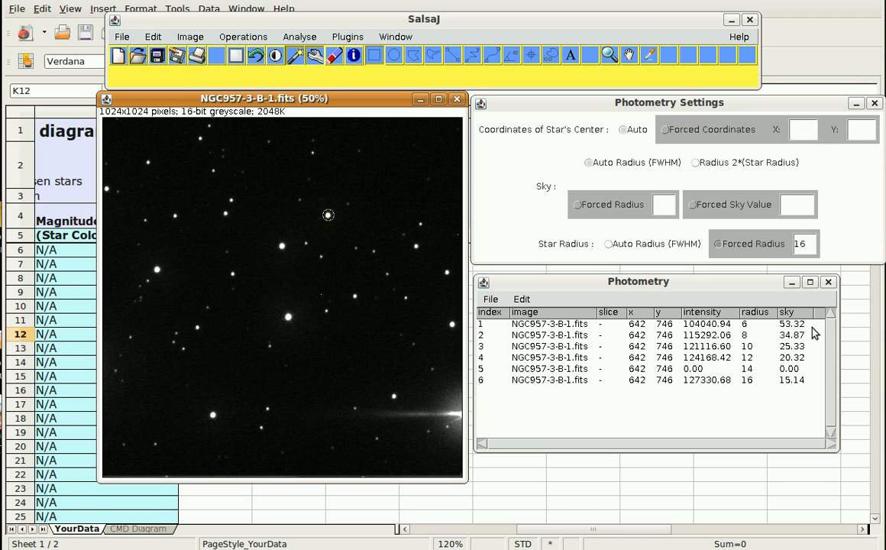
Switch to the spreadsheet and record intensity 127330.68 for radius 16 in K13, leaving K12 blank
{"action": "left_click", "coordinate": [571, 475]}
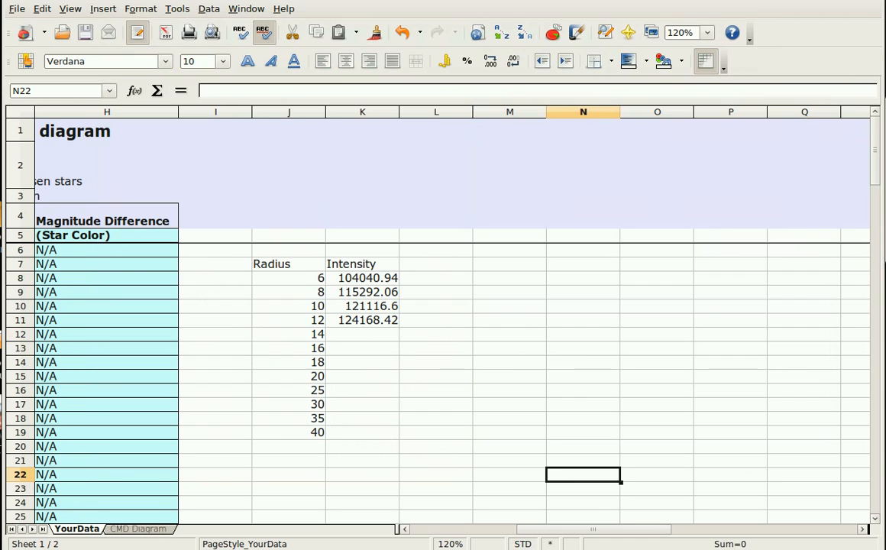
{"action": "left_click", "coordinate": [334, 349]}
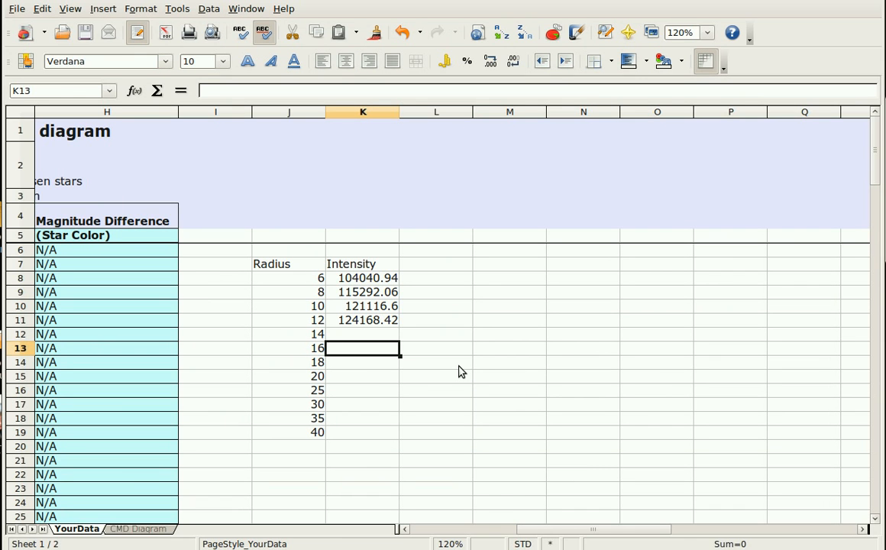
{"action": "type", "text": "127"}
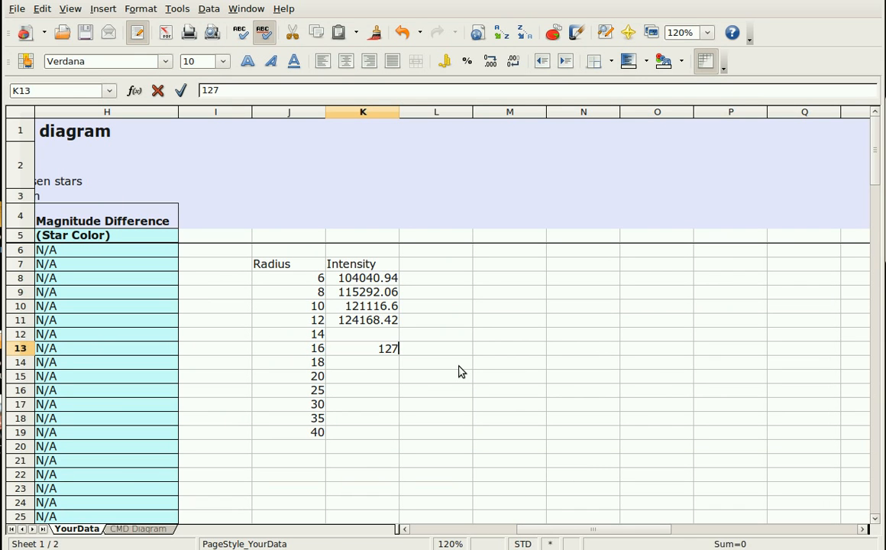
{"action": "type", "text": "330"}
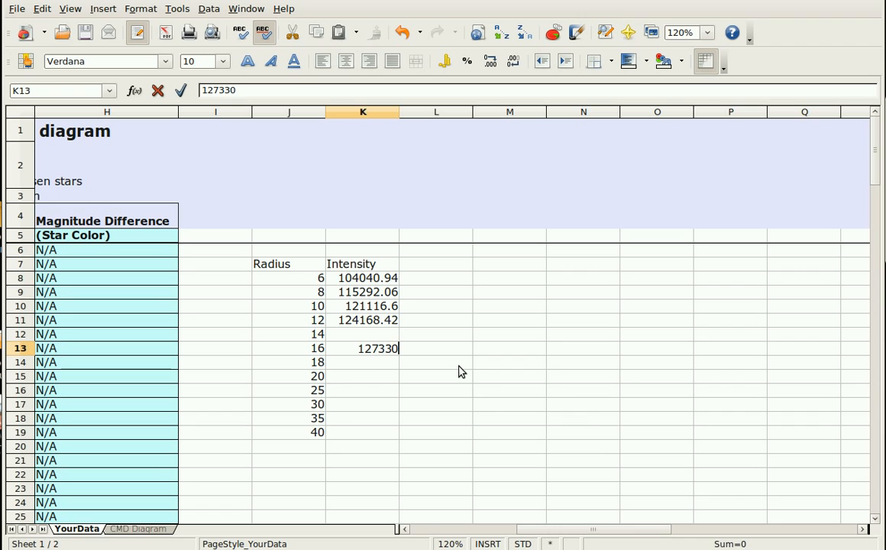
{"action": "type", "text": ".68"}
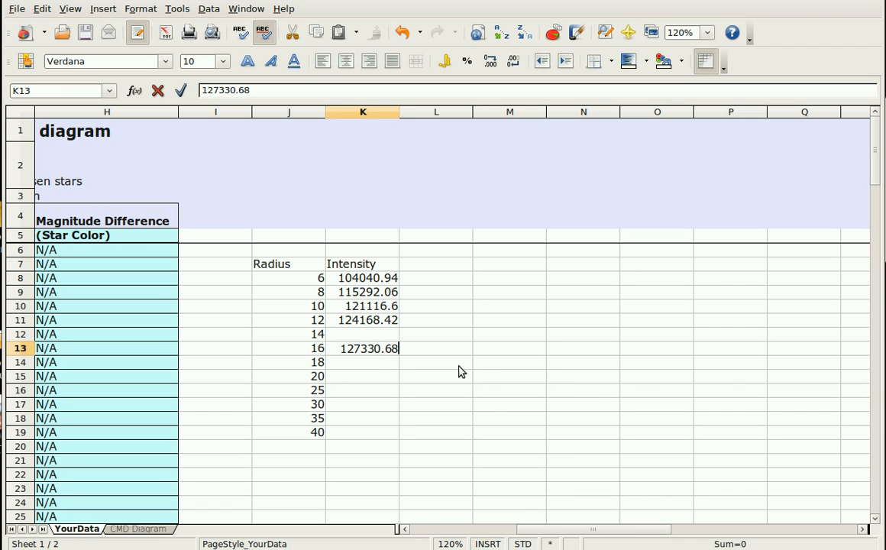
{"action": "left_click", "coordinate": [350, 362]}
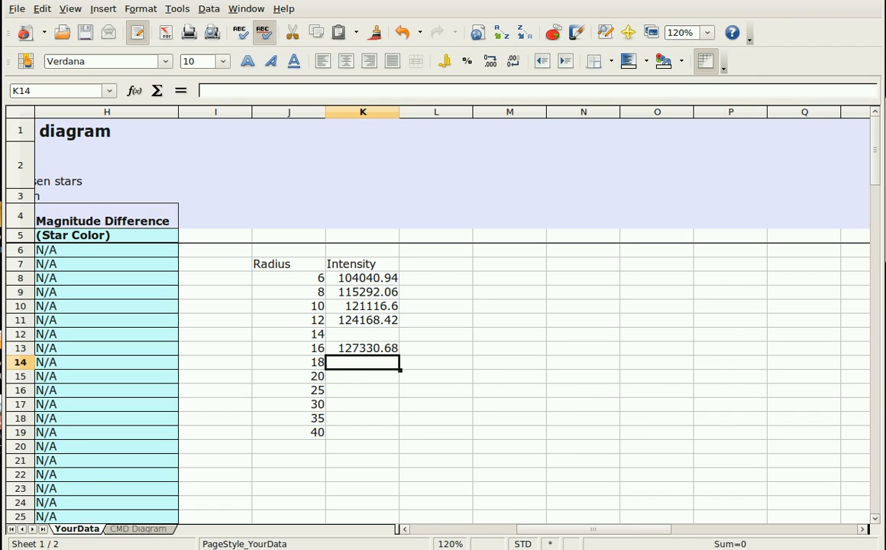
Return to SalsaJ, set the forced star radius to 18 and measure the same star in the NGC957-3-B-1.fits image
{"action": "key", "text": "alt+Tab"}
{"action": "key", "text": "alt+Tab"}
{"action": "key", "text": "alt+Tab"}
{"action": "key", "text": "alt+Tab"}
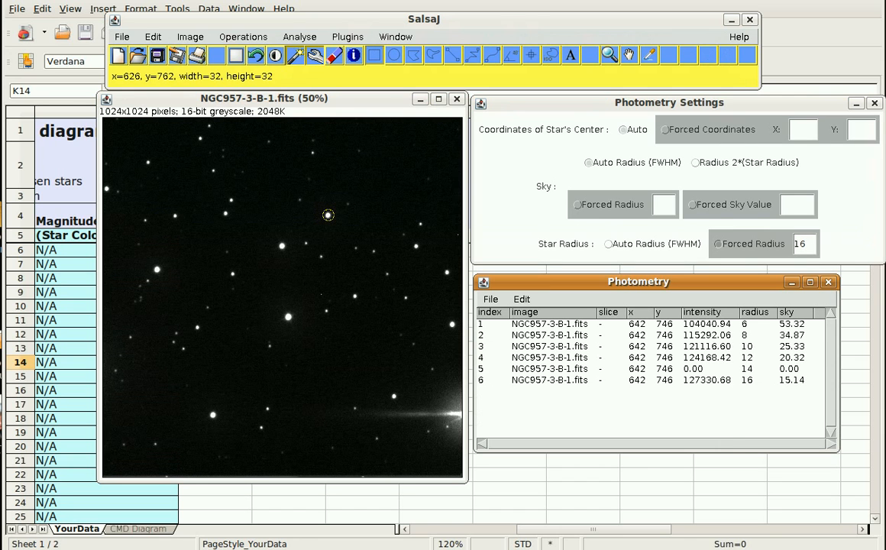
{"action": "left_click", "coordinate": [809, 250]}
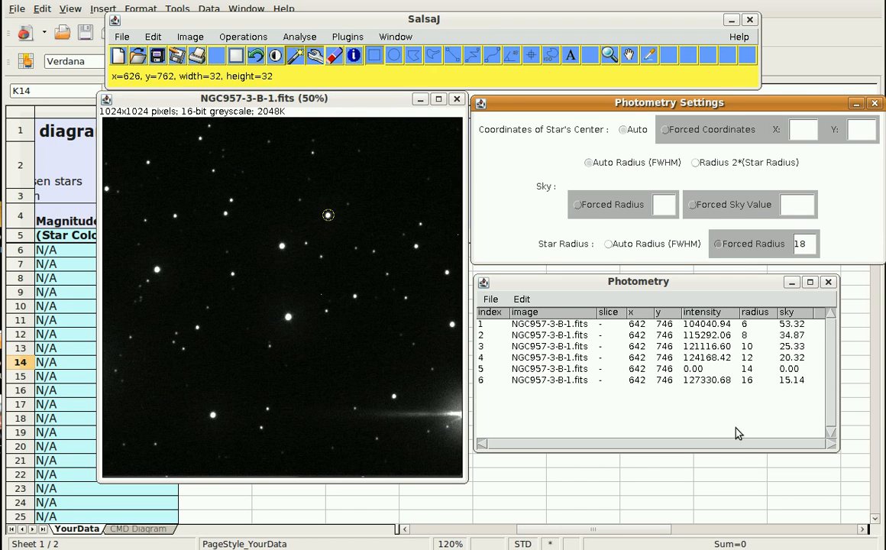
{"action": "left_click", "coordinate": [327, 214]}
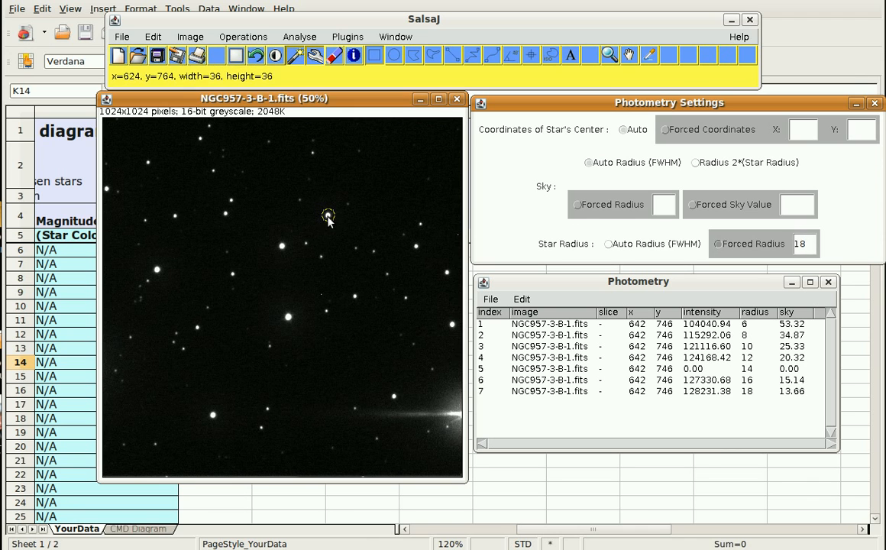
Switch to the spreadsheet and record intensity 128231.38 for radius 18 in K14
{"action": "left_click", "coordinate": [708, 463]}
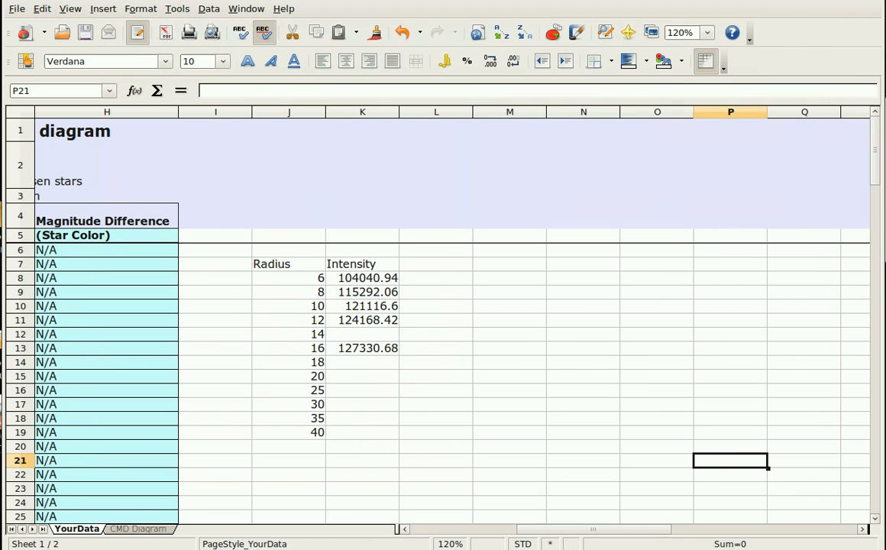
{"action": "left_click", "coordinate": [372, 367]}
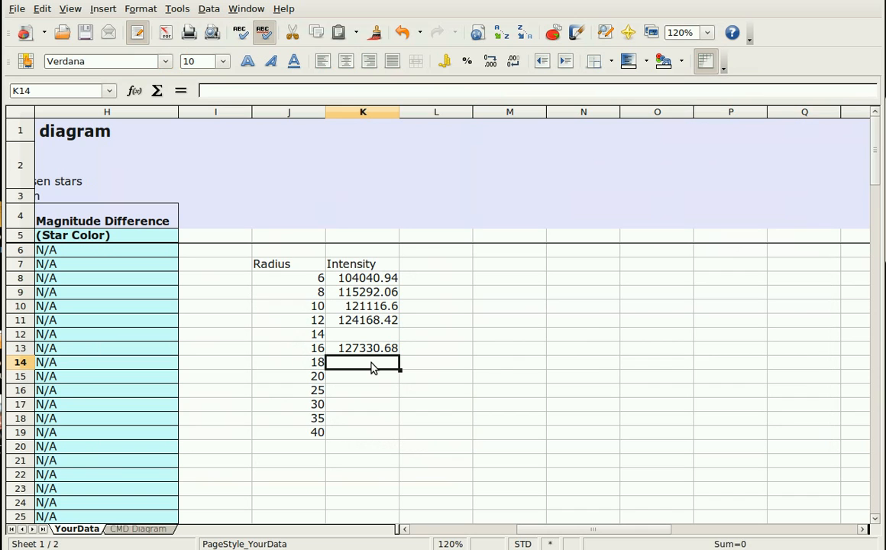
{"action": "type", "text": "128"}
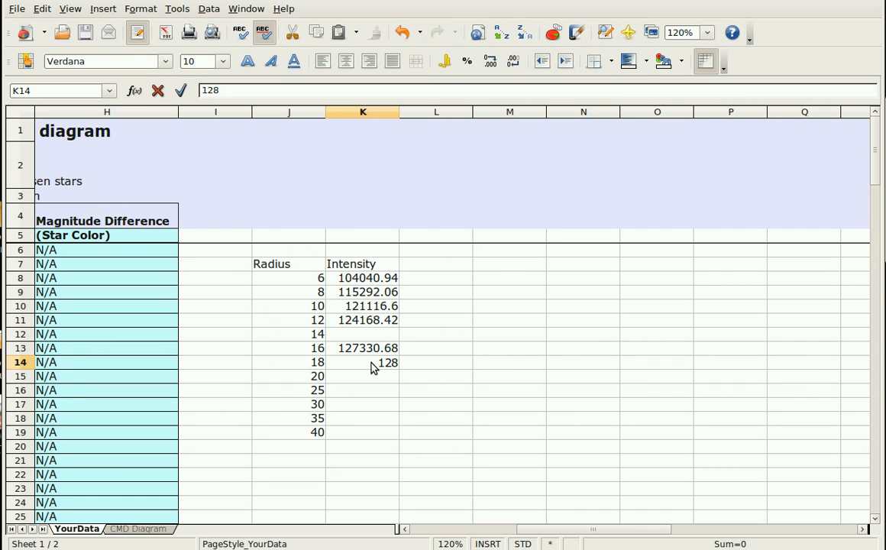
{"action": "type", "text": "231.2"}
{"action": "key", "text": "BackSpace"}
{"action": "type", "text": "38"}
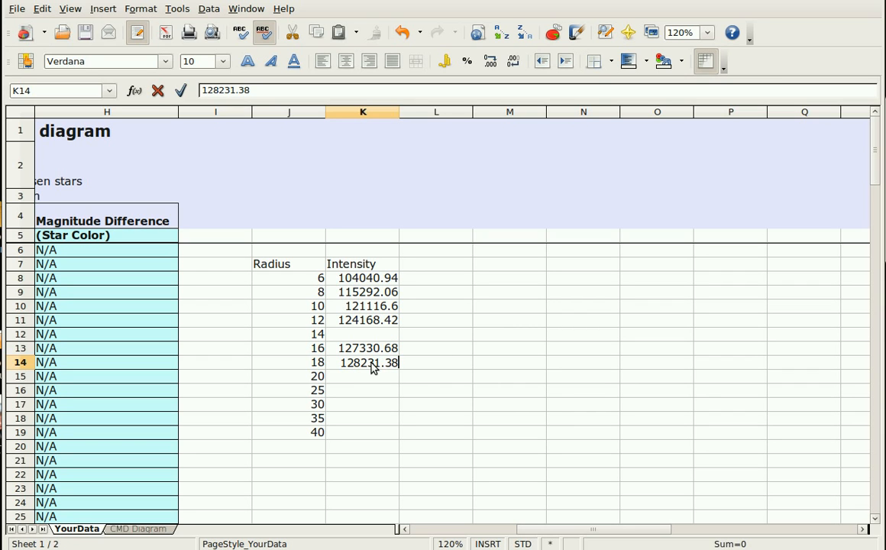
{"action": "key", "text": "Return"}
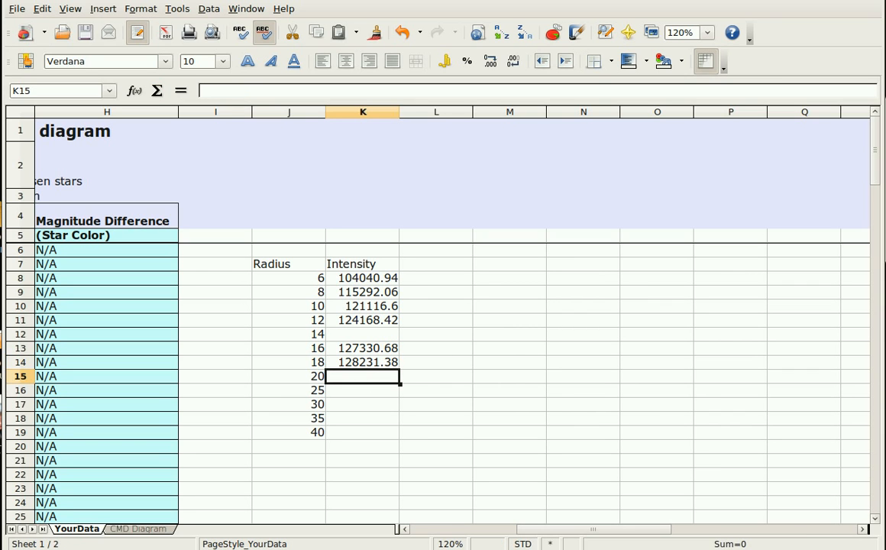
Return to SalsaJ, change the forced star radius to 20 and measure the same star
{"action": "key", "text": "alt+Tab"}
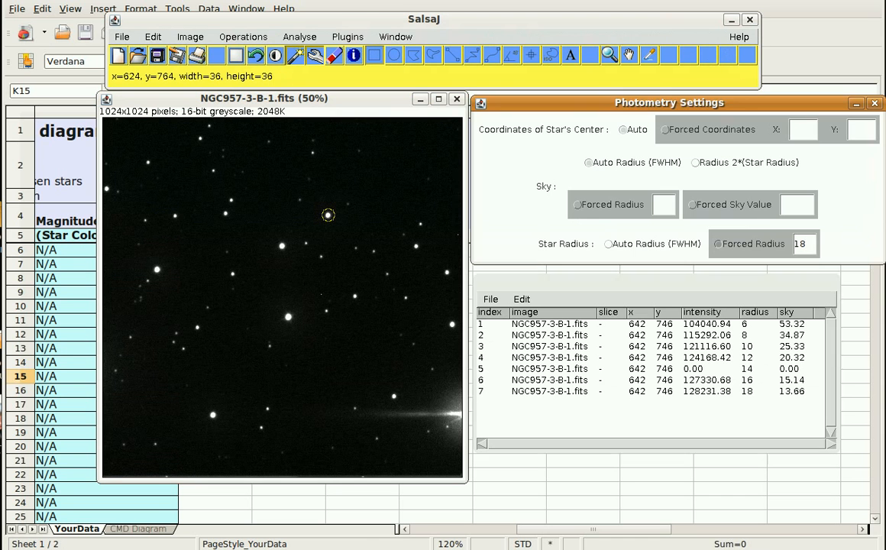
{"action": "double_click", "coordinate": [799, 243]}
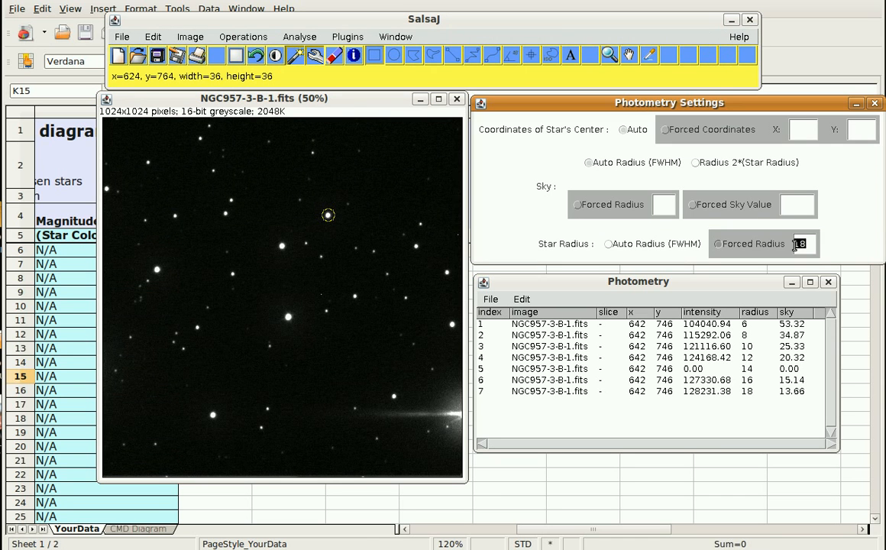
{"action": "type", "text": "20"}
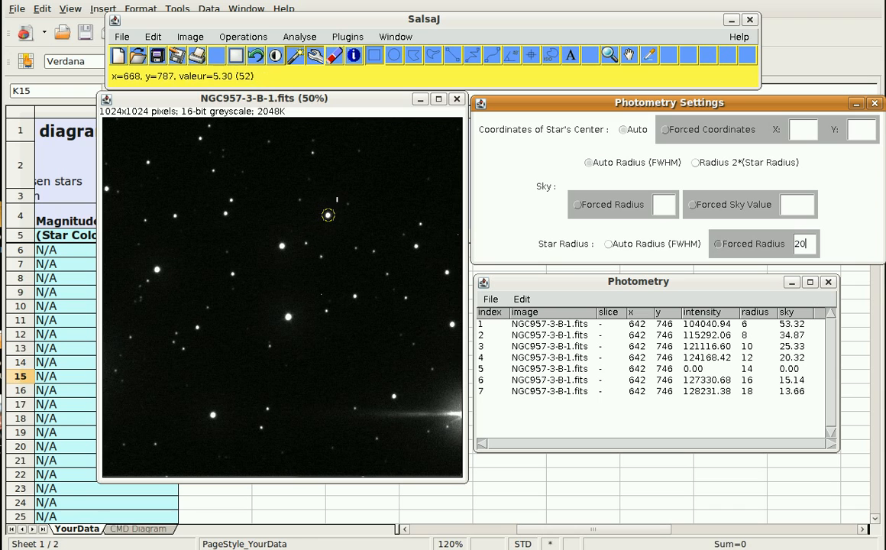
{"action": "left_click", "coordinate": [327, 215]}
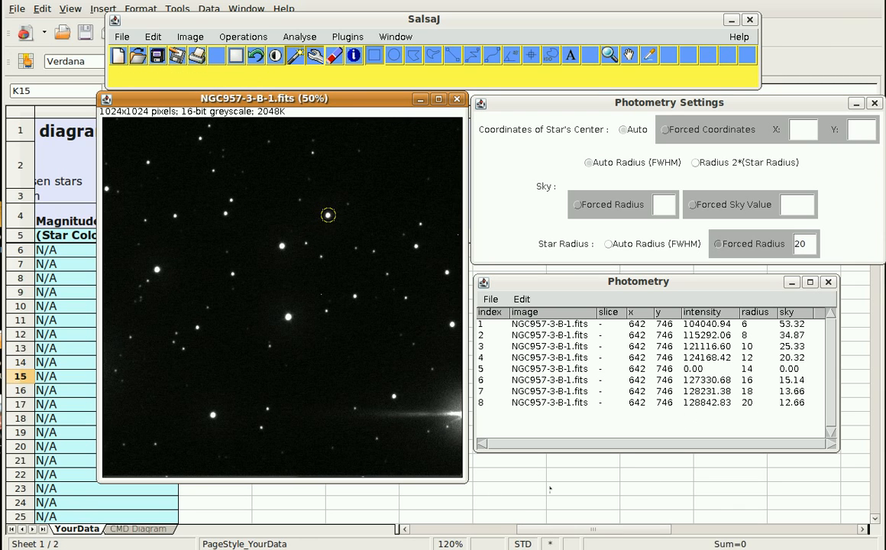
In the spreadsheet, record intensity 128842.83 for radius 20 in K15
{"action": "left_click", "coordinate": [511, 475]}
{"action": "left_click", "coordinate": [377, 377]}
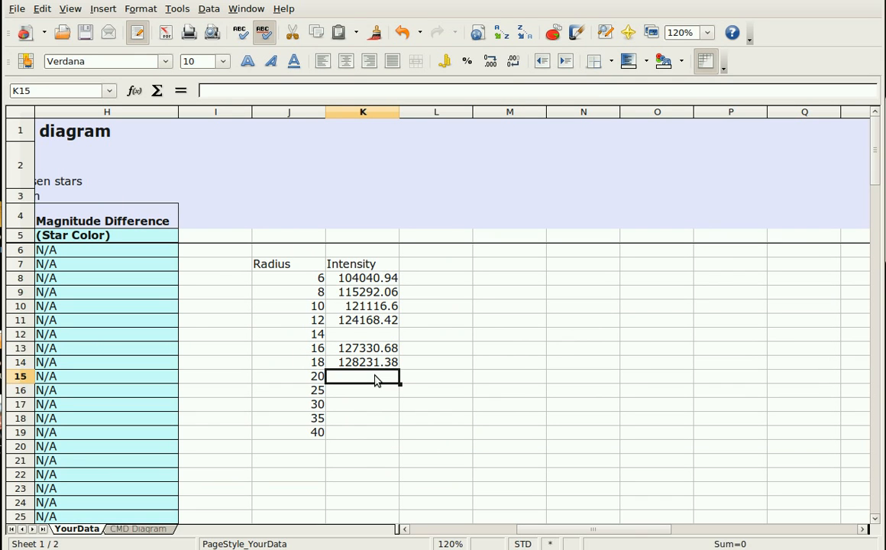
{"action": "type", "text": "12"}
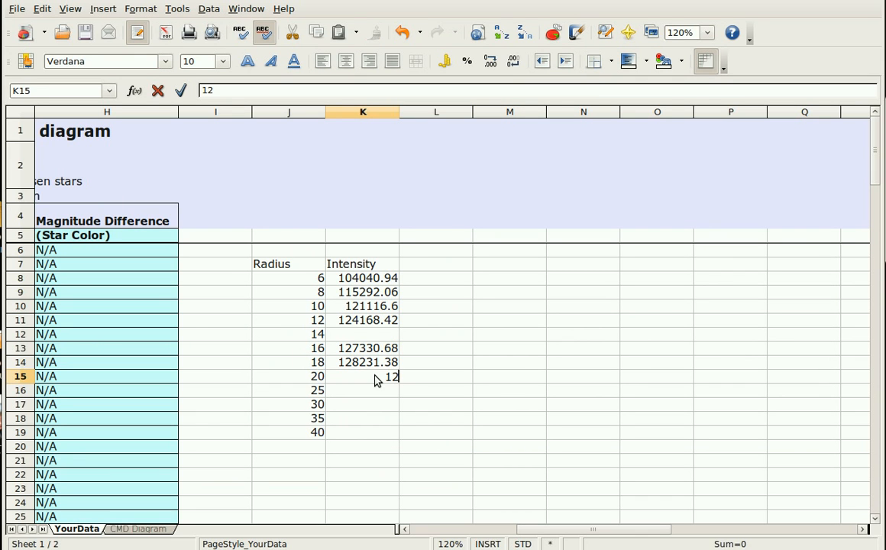
{"action": "type", "text": "8842.83"}
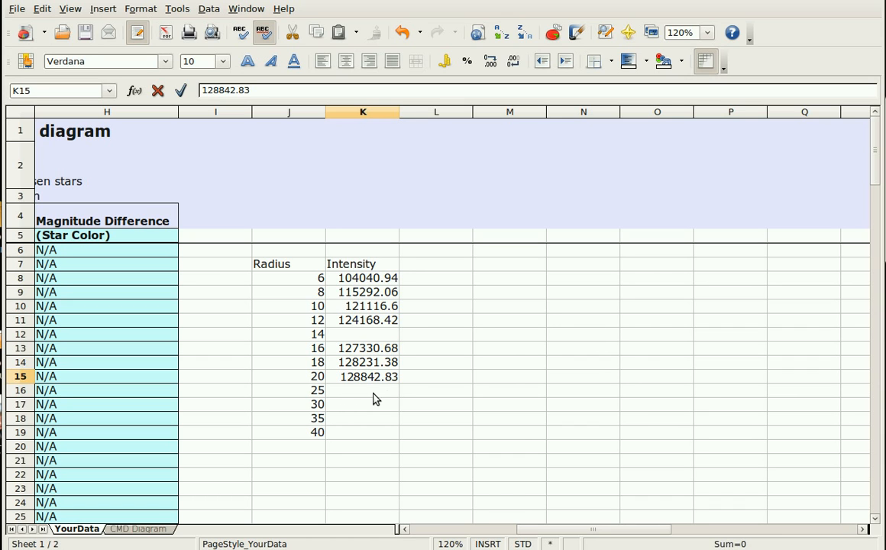
{"action": "key", "text": "Return"}
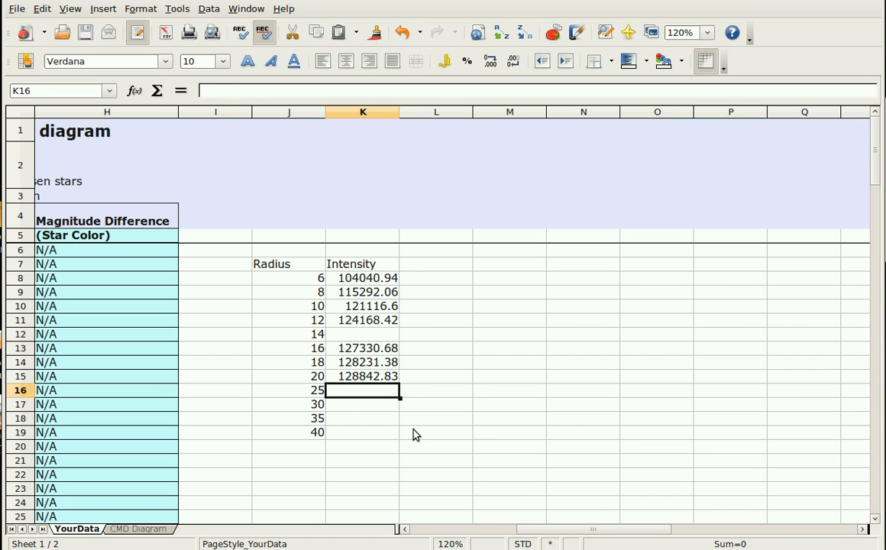
Go back to SalsaJ, set the forced star radius to 25 and measure the same star again
{"action": "key", "text": "alt+Tab"}
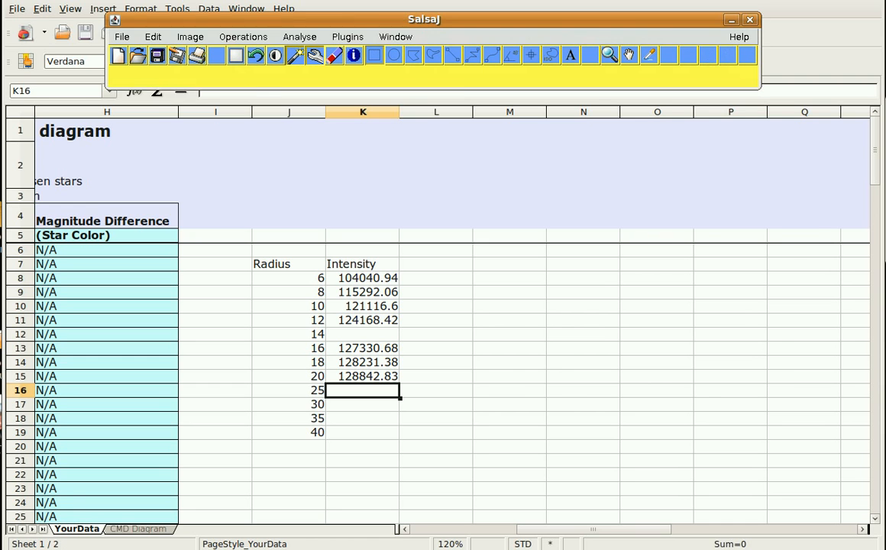
{"action": "key", "text": "alt+Tab"}
{"action": "key", "text": "alt+Tab"}
{"action": "key", "text": "alt+Tab"}
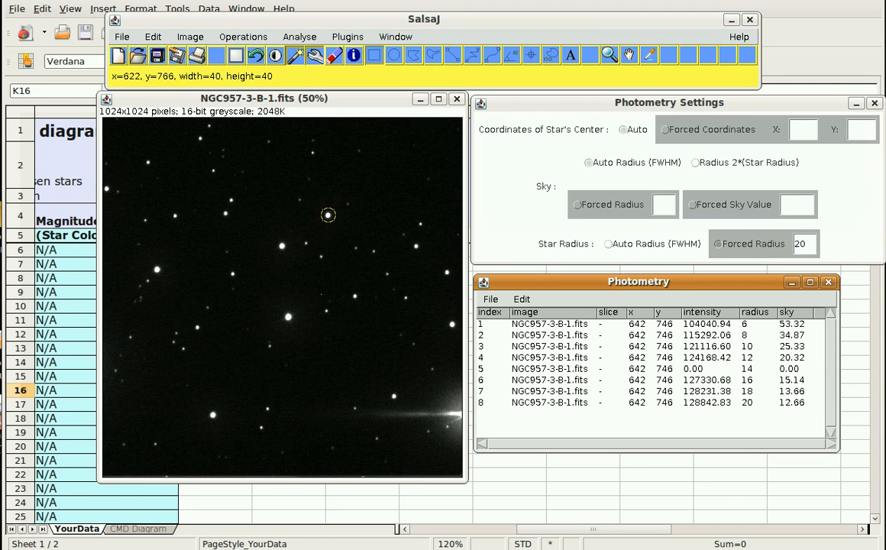
{"action": "left_click", "coordinate": [807, 244]}
{"action": "key", "text": "BackSpace"}
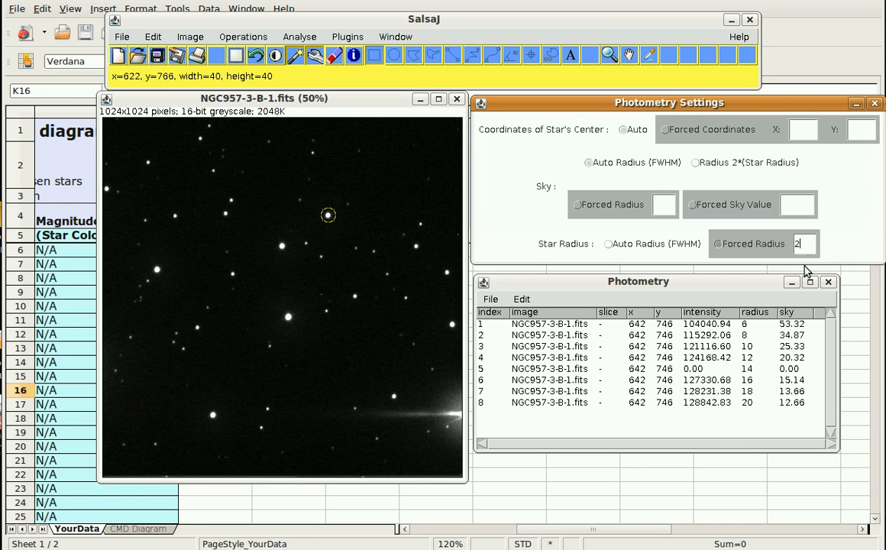
{"action": "type", "text": "5"}
{"action": "left_click", "coordinate": [327, 216]}
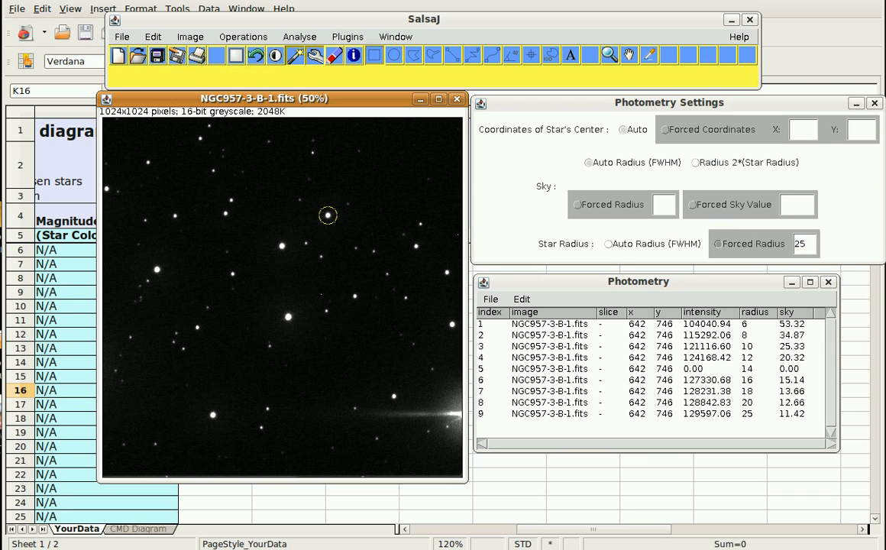
Switch to the spreadsheet and enter intensity 129597.06 for radius 25 in K16
{"action": "left_click", "coordinate": [555, 474]}
{"action": "left_click", "coordinate": [380, 394]}
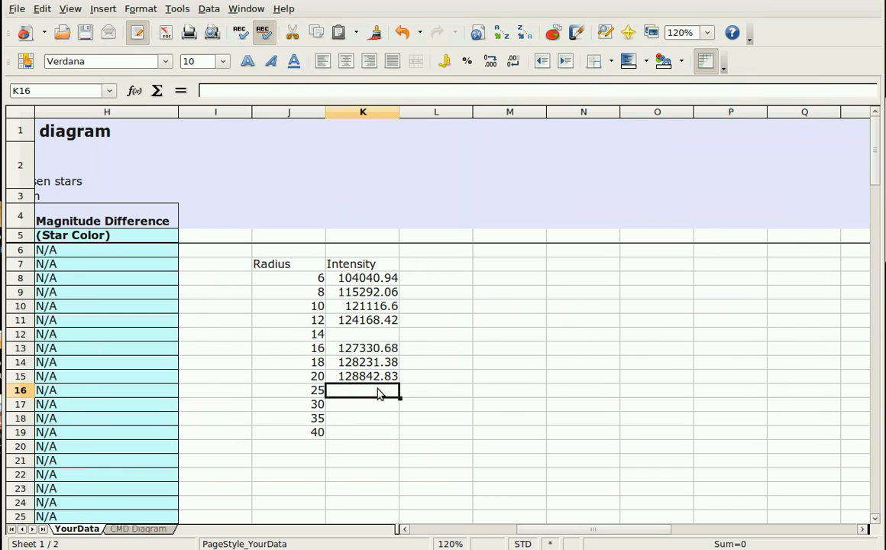
{"action": "type", "text": "1295"}
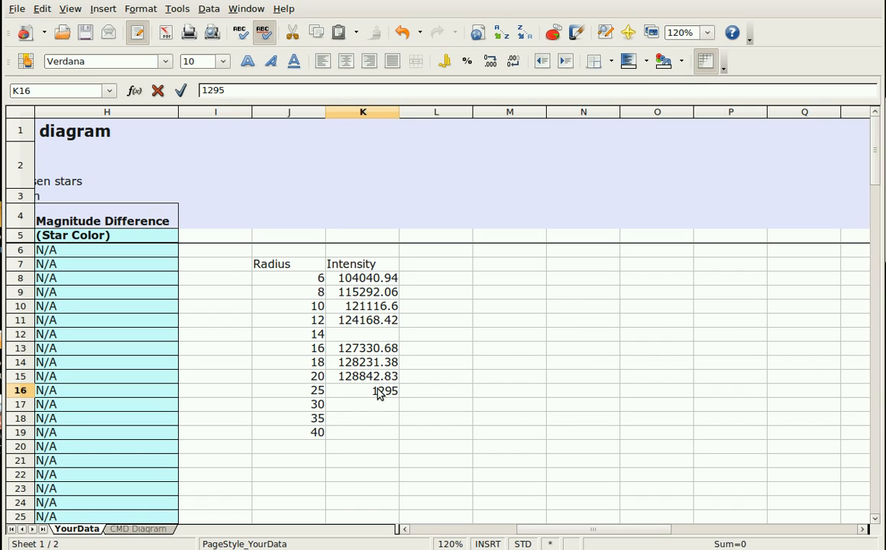
{"action": "type", "text": "97.06"}
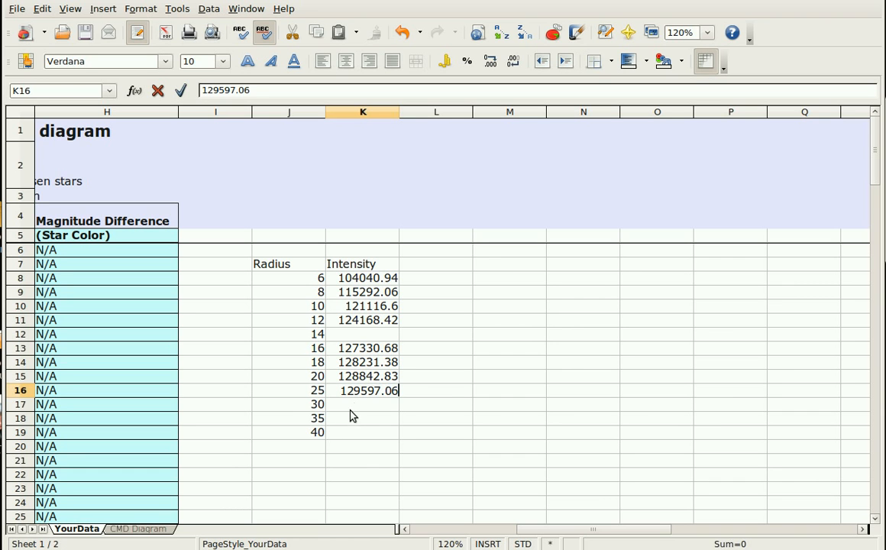
{"action": "key", "text": "Return"}
Return to SalsaJ, set the forced star radius to 30 and measure the same star
{"action": "key", "text": "alt+Tab"}
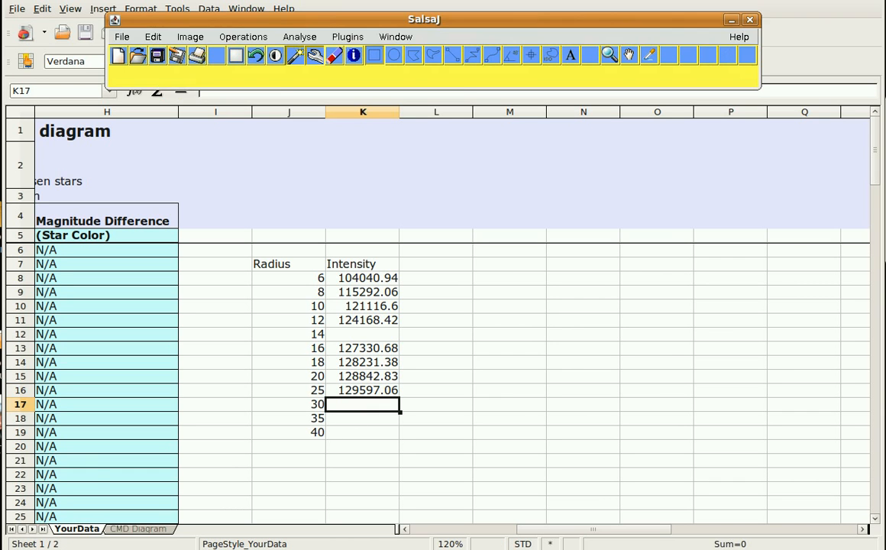
{"action": "key", "text": "alt+Tab"}
{"action": "key", "text": "alt+Tab"}
{"action": "key", "text": "alt+Tab"}
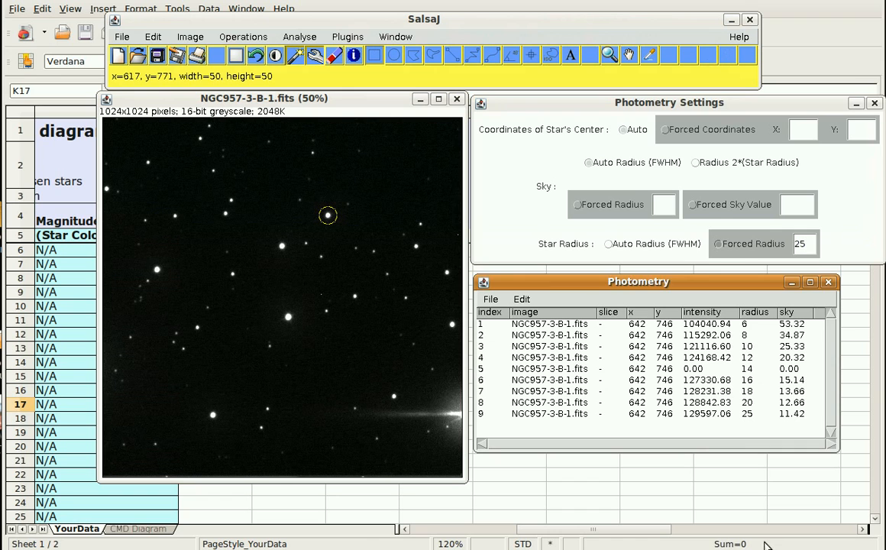
{"action": "double_click", "coordinate": [798, 243]}
{"action": "type", "text": "30"}
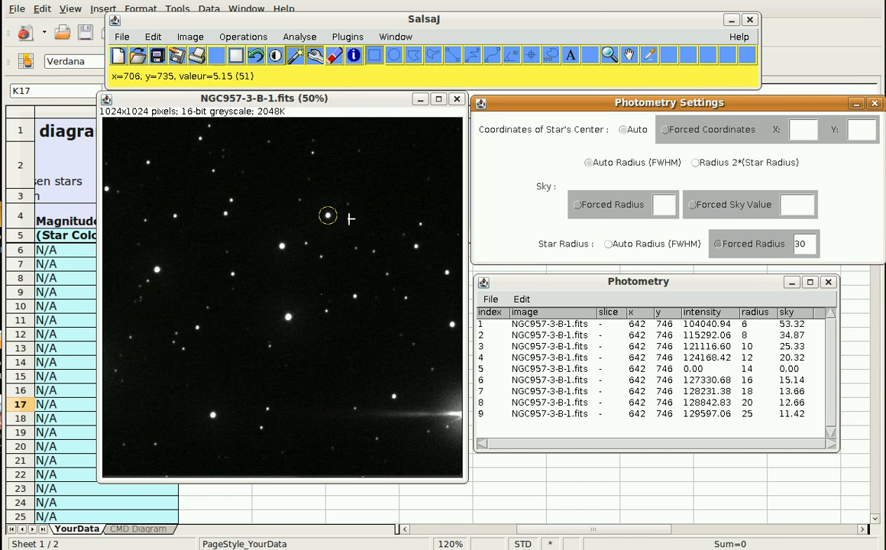
{"action": "left_click", "coordinate": [328, 215]}
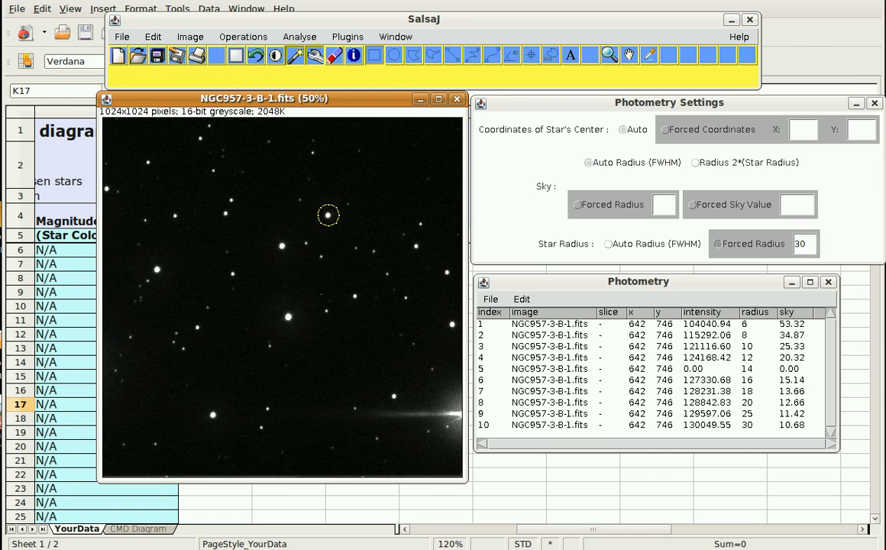
In the spreadsheet, record intensity 130049.55 for radius 30 in K17
{"action": "left_click", "coordinate": [558, 498]}
{"action": "left_click", "coordinate": [362, 407]}
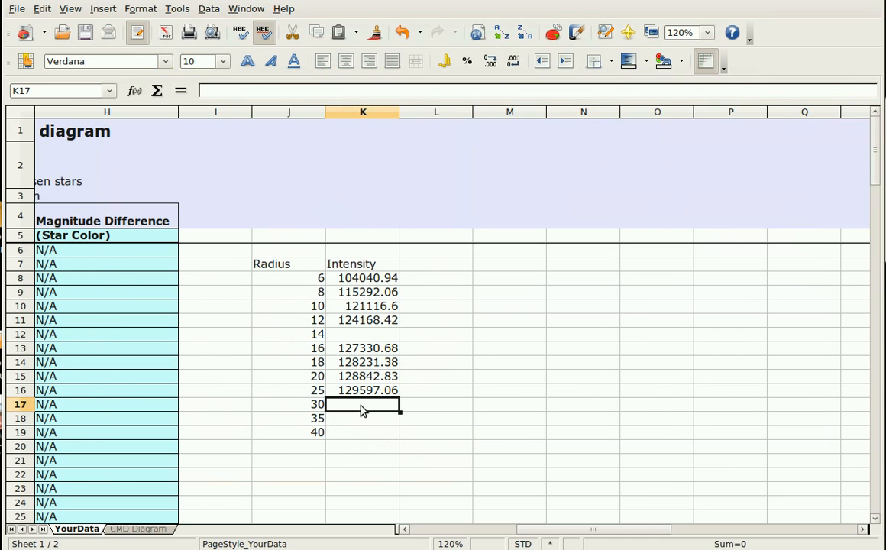
{"action": "type", "text": "1"}
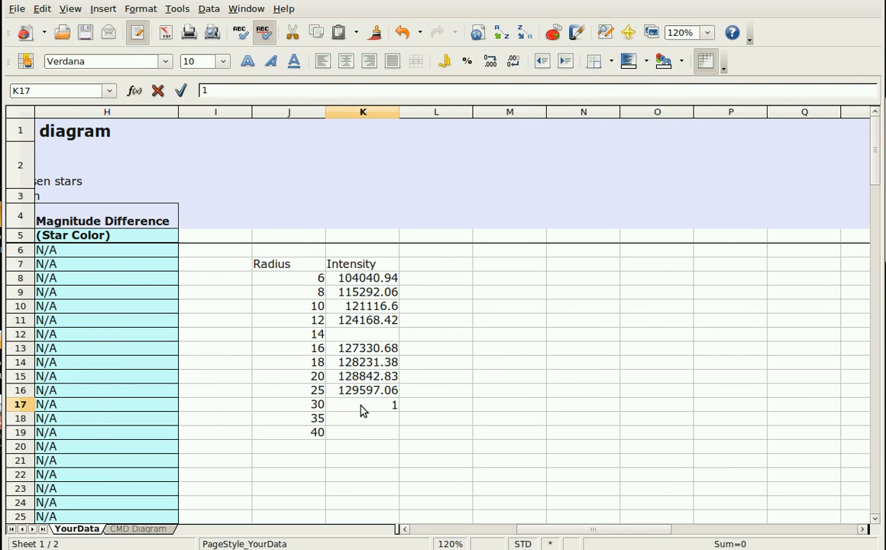
{"action": "type", "text": "300"}
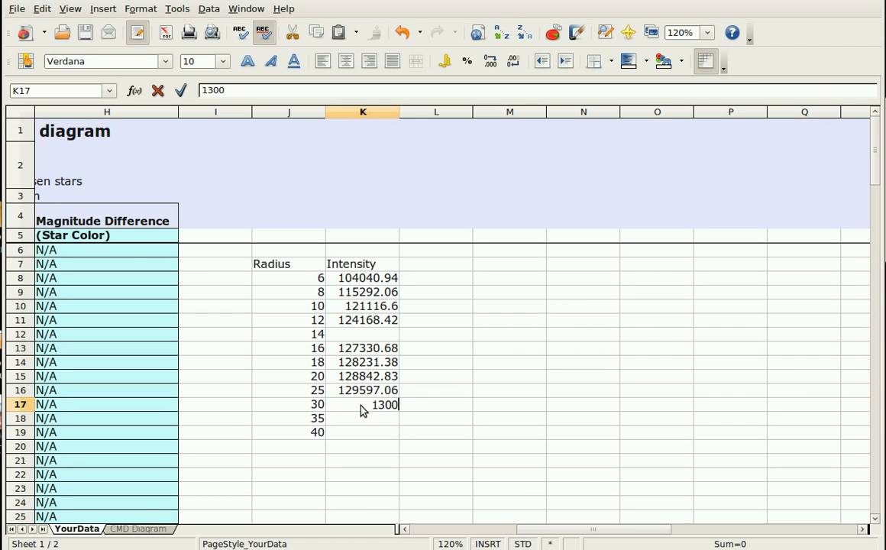
{"action": "type", "text": "49.55"}
{"action": "key", "text": "Return"}
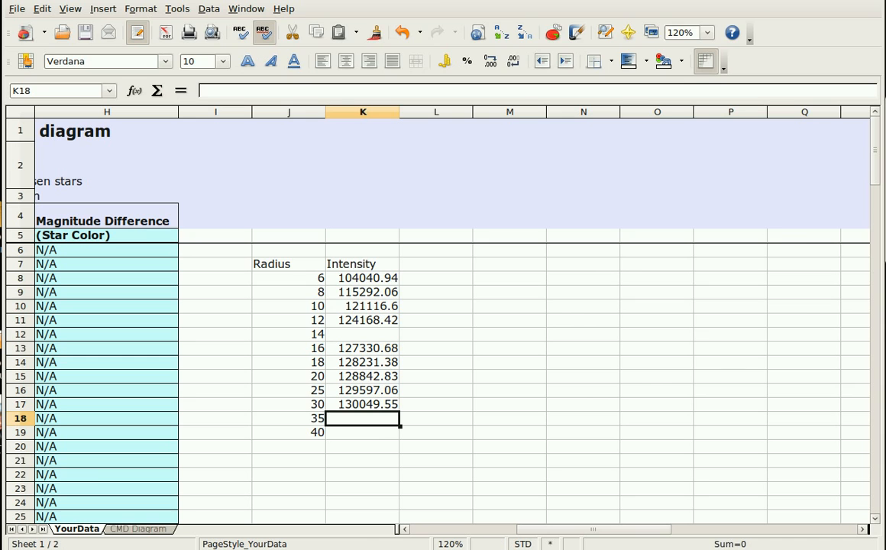
Go back to SalsaJ, change the forced star radius to 35 and measure the same star
{"action": "key", "text": "alt+Tab"}
{"action": "key", "text": "alt+Tab"}
{"action": "key", "text": "alt+Tab"}
{"action": "key", "text": "alt+Tab"}
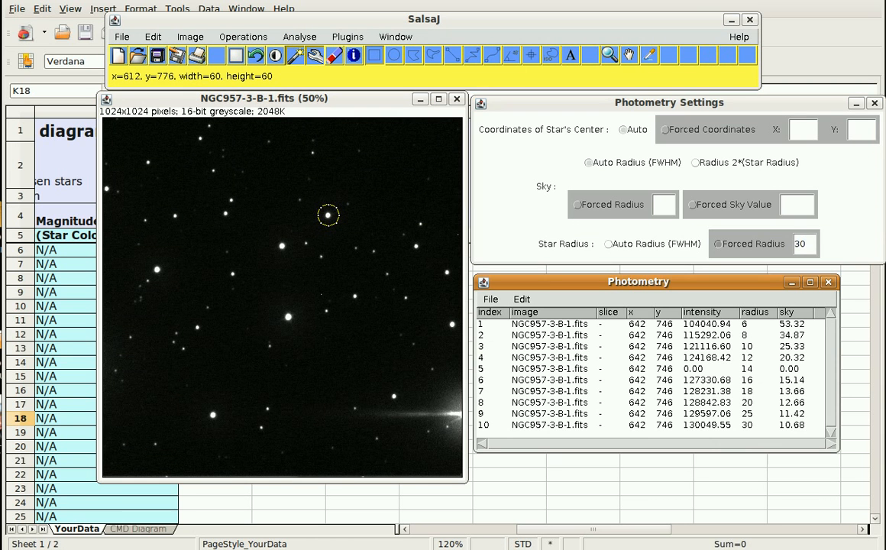
{"action": "left_click", "coordinate": [813, 247]}
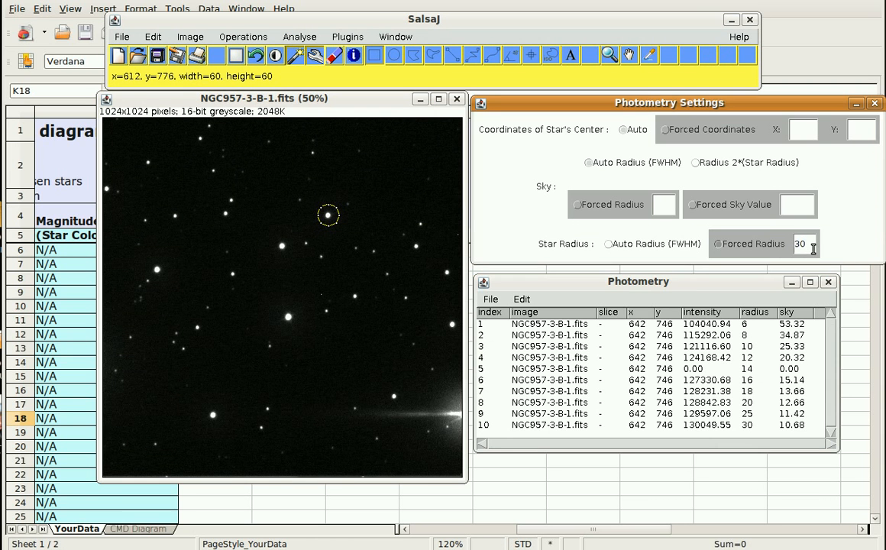
{"action": "type", "text": "5"}
{"action": "left_click", "coordinate": [327, 214]}
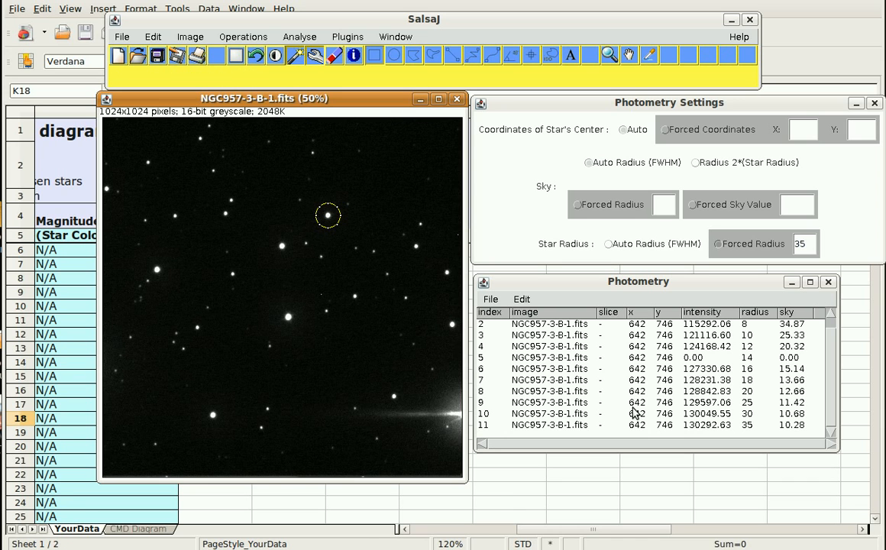
Switch to the spreadsheet and record intensity 130292.63 for radius 35 in K18
{"action": "left_click", "coordinate": [595, 474]}
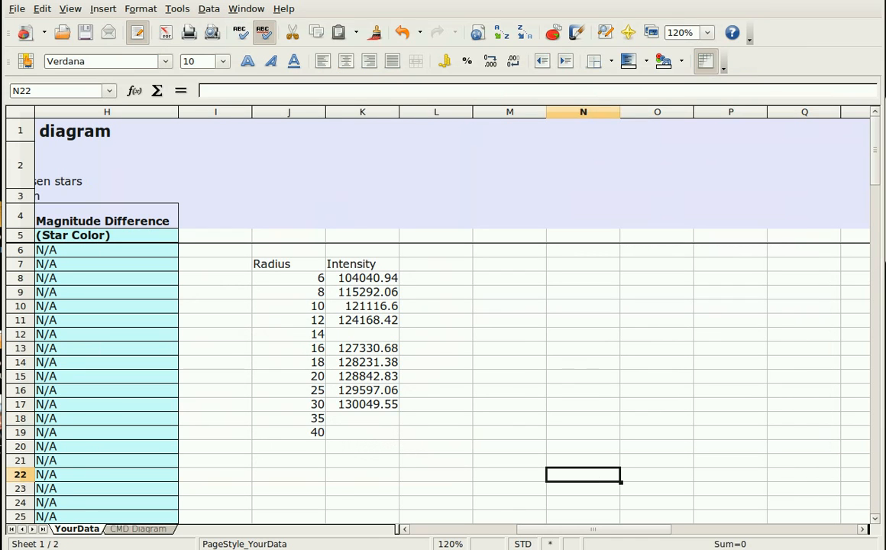
{"action": "left_click", "coordinate": [386, 425]}
{"action": "type", "text": "1"}
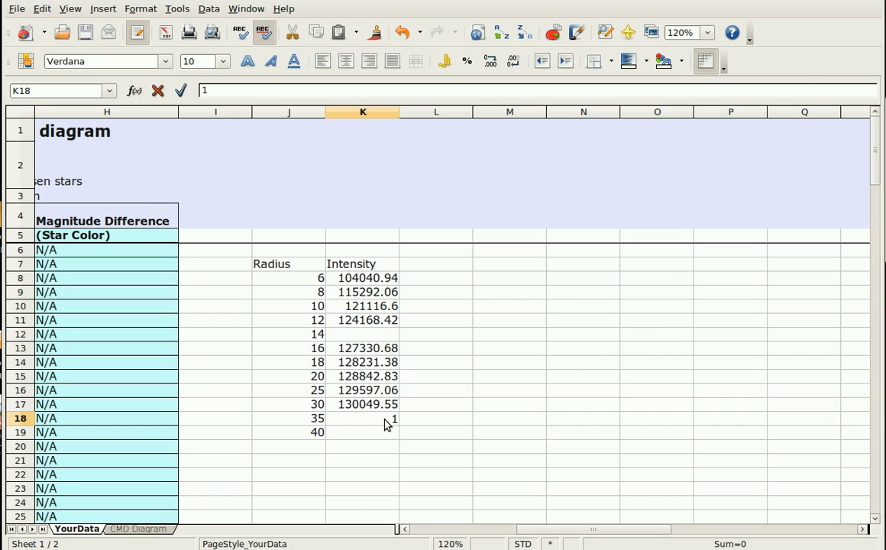
{"action": "type", "text": "30292.63"}
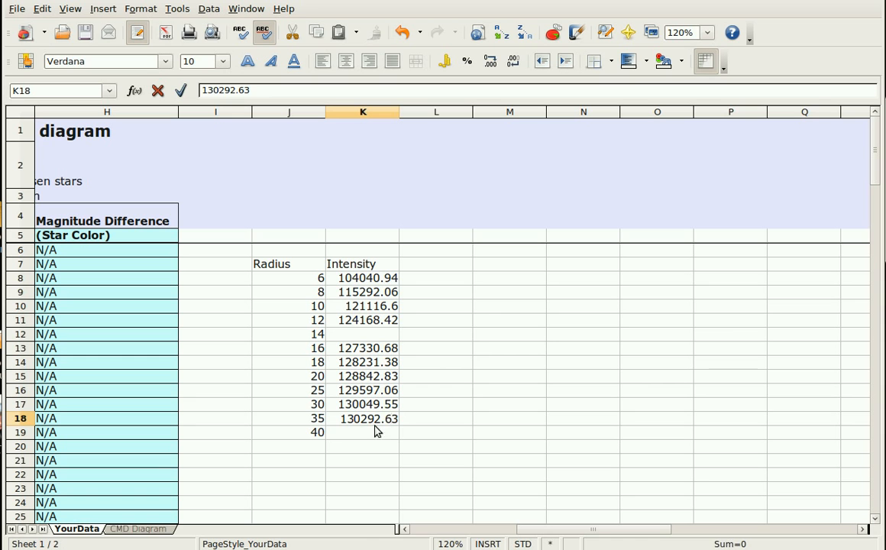
{"action": "key", "text": "Return"}
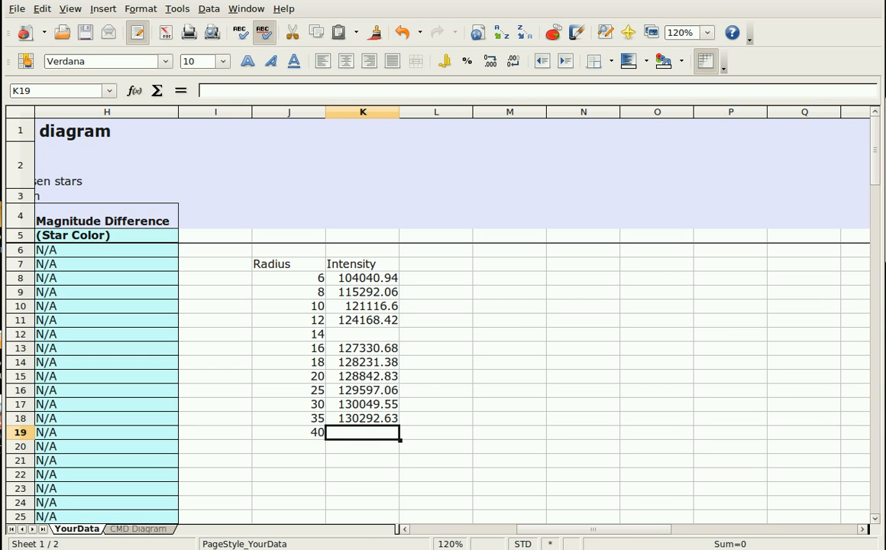
Return to SalsaJ, set the forced star radius to 40 and measure the same star again
{"action": "key", "text": "alt+Tab"}
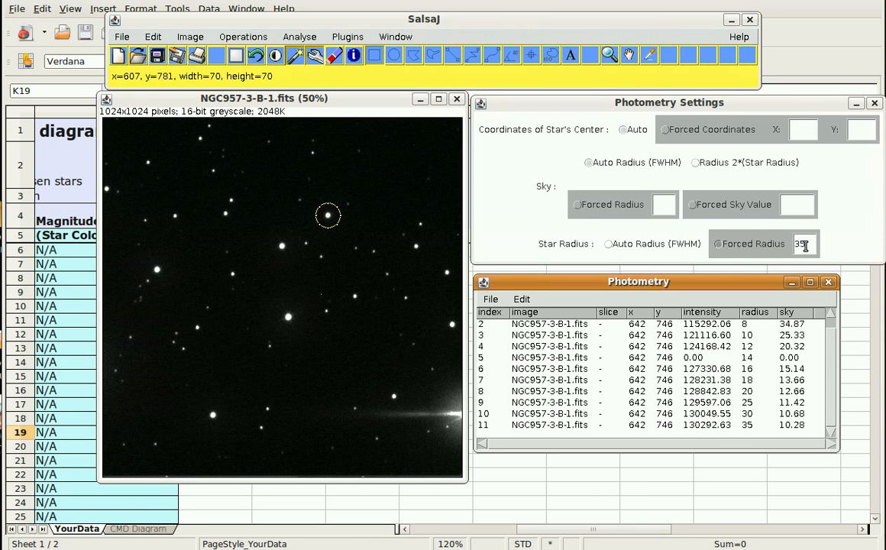
{"action": "left_click", "coordinate": [804, 246]}
{"action": "double_click", "coordinate": [802, 244]}
{"action": "key", "text": "BackSpace"}
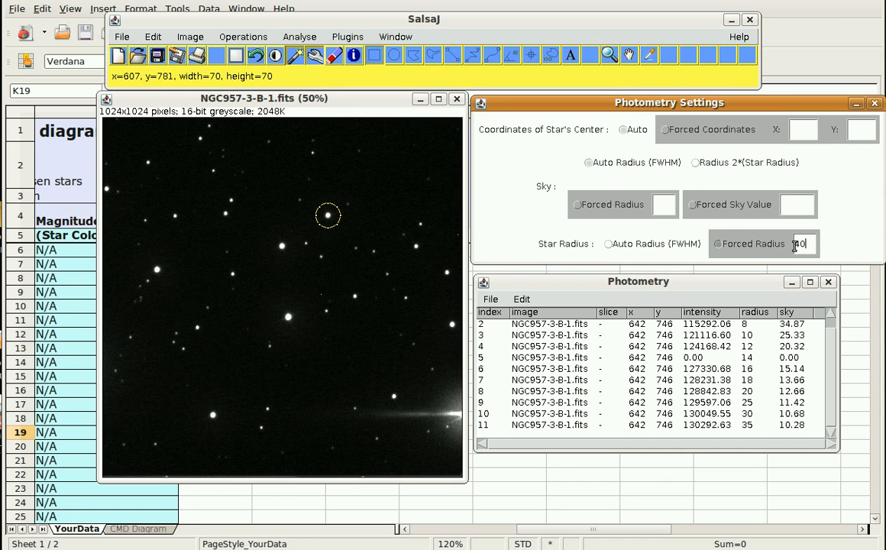
{"action": "left_click", "coordinate": [327, 215]}
In the spreadsheet, enter intensity 130483.92 for radius 40 in K19
{"action": "left_click", "coordinate": [592, 460]}
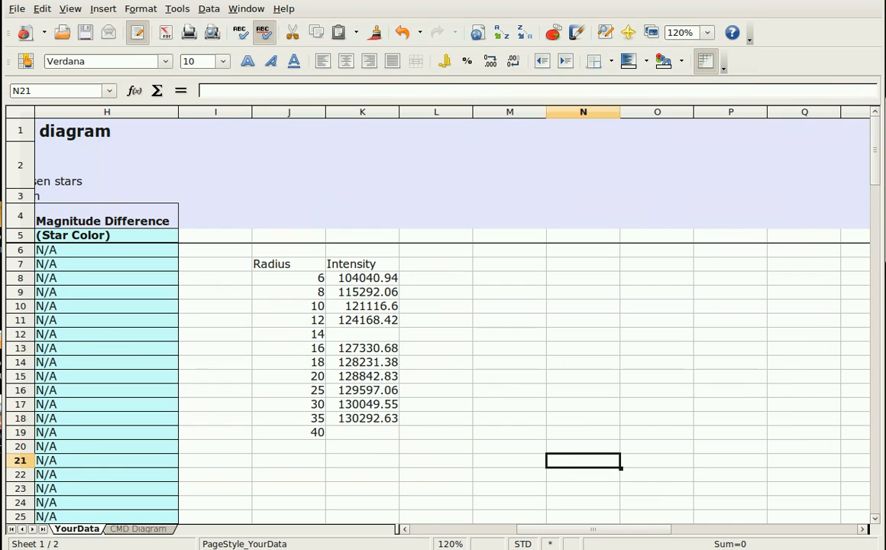
{"action": "left_click", "coordinate": [383, 433]}
{"action": "type", "text": "1"}
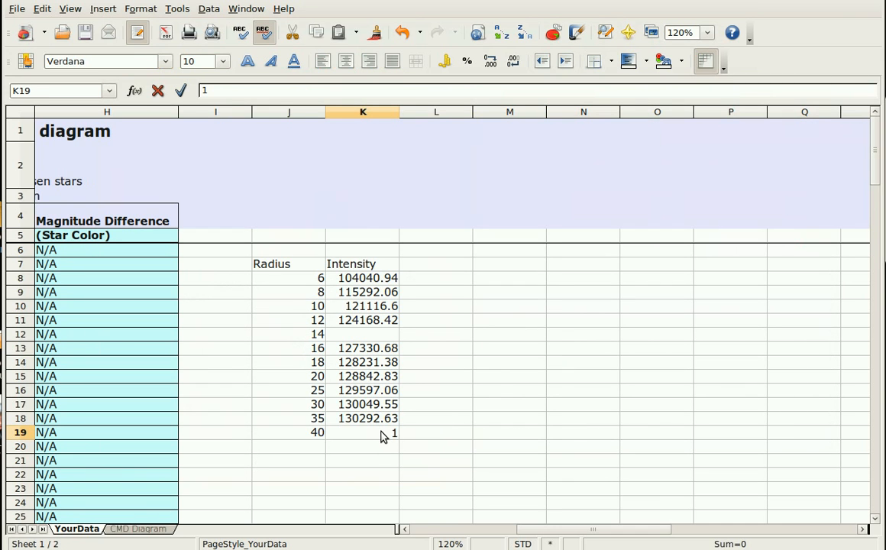
{"action": "type", "text": "30483"}
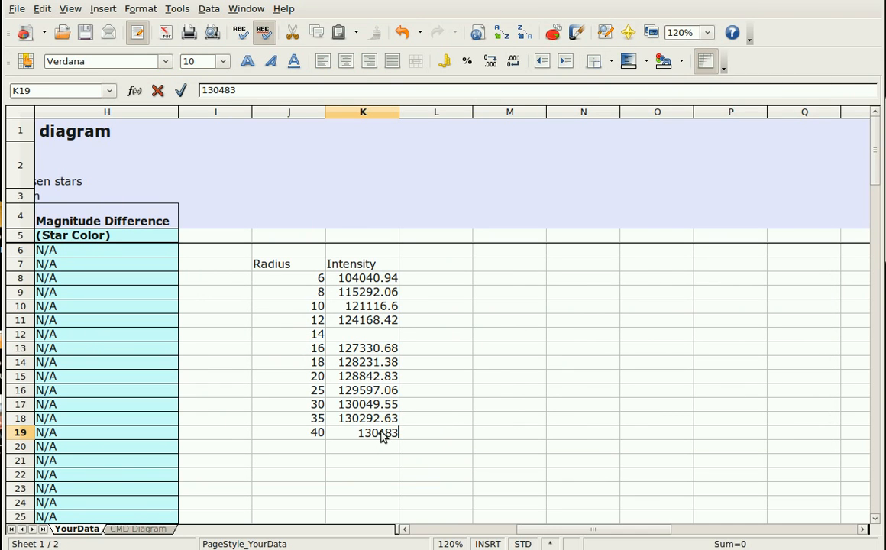
{"action": "type", "text": ".92"}
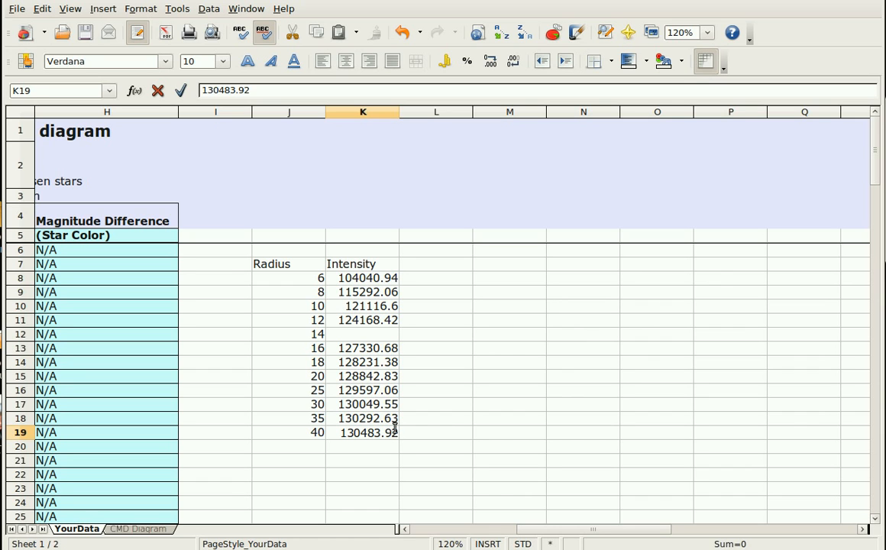
{"action": "key", "text": "Tab"}
Delete all contents of the radius 14 row in J12:K12
{"action": "left_click_drag", "start_coordinate": [303, 335], "coordinate": [351, 342]}
{"action": "key", "text": "Delete"}
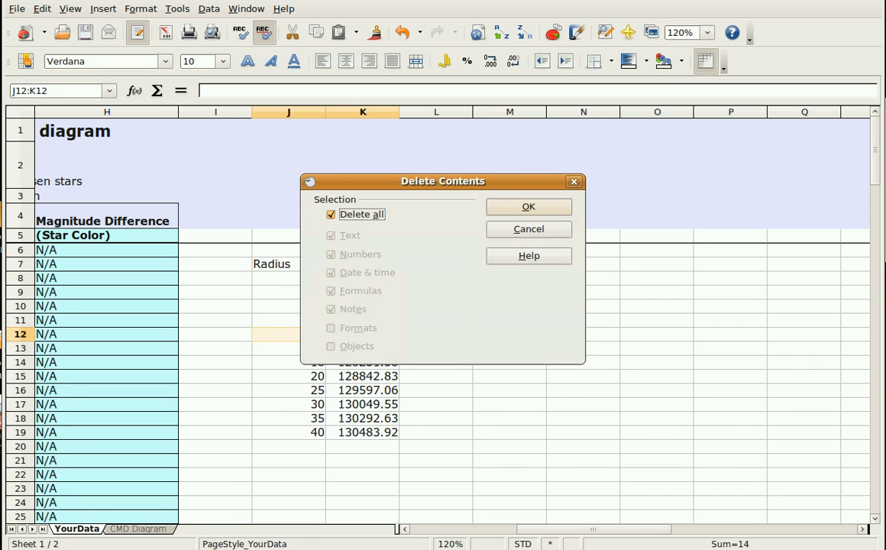
{"action": "left_click", "coordinate": [527, 207]}
Move the radius and intensity pairs for radii 16 to 40 up one row, filling the range J12:K19
{"action": "left_click_drag", "start_coordinate": [305, 350], "coordinate": [370, 430]}
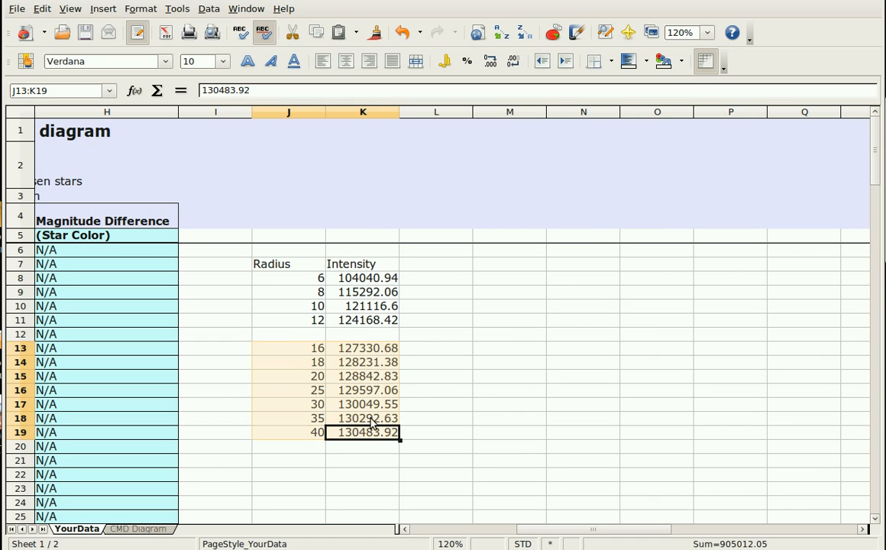
{"action": "key", "text": "BackSpace"}
{"action": "left_click_drag", "start_coordinate": [317, 338], "coordinate": [369, 434]}
{"action": "type", "text": "16\t127330.68 18\t128231.38 20\t128842.83 25\t129597.06 30\t130049.55 35\t130292.63 40\t130483.92 16\t127330.68"}
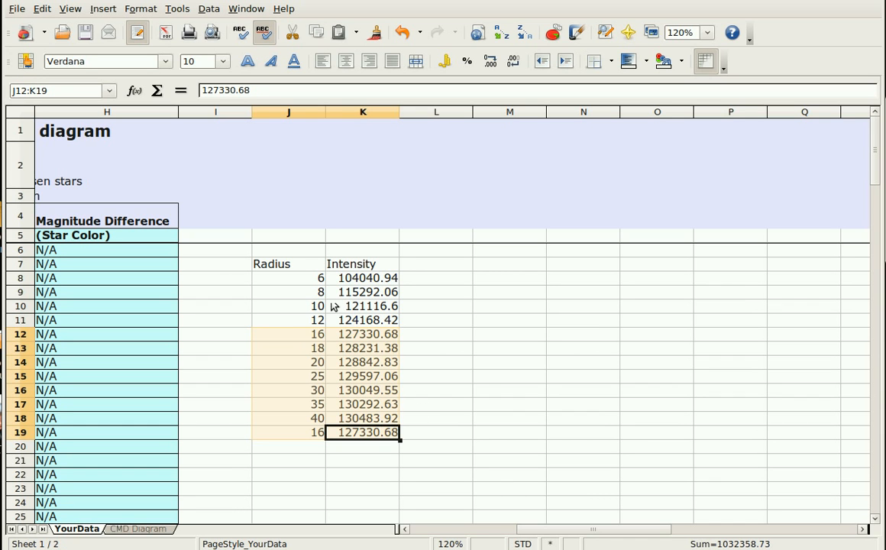
Insert an XY (Scatter) chart with points only from the radius and intensity data in J7:K19
{"action": "left_click", "coordinate": [299, 264]}
{"action": "left_click_drag", "start_coordinate": [303, 265], "coordinate": [374, 433]}
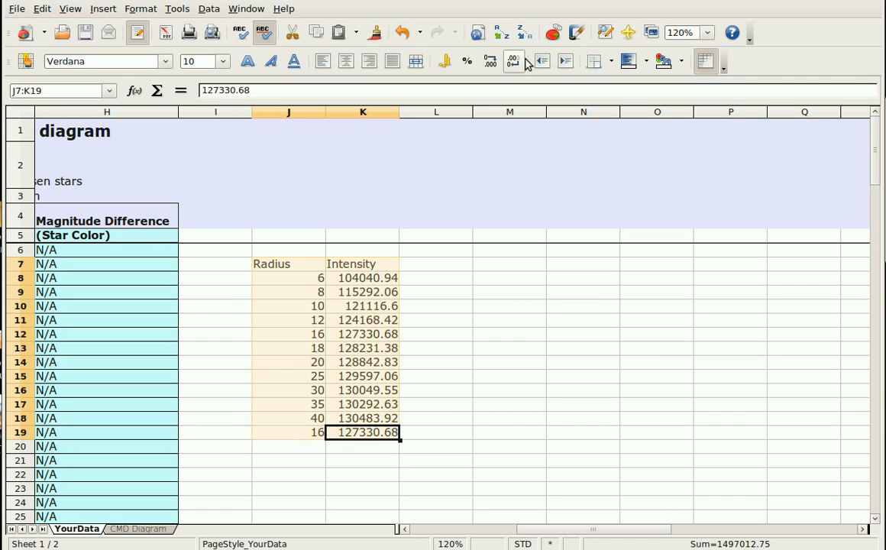
{"action": "left_click", "coordinate": [556, 34]}
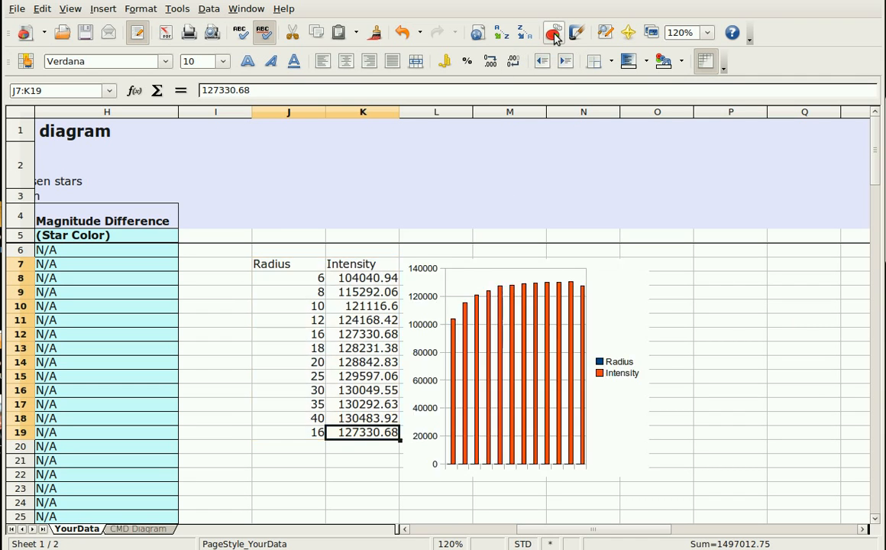
{"action": "left_click", "coordinate": [442, 84]}
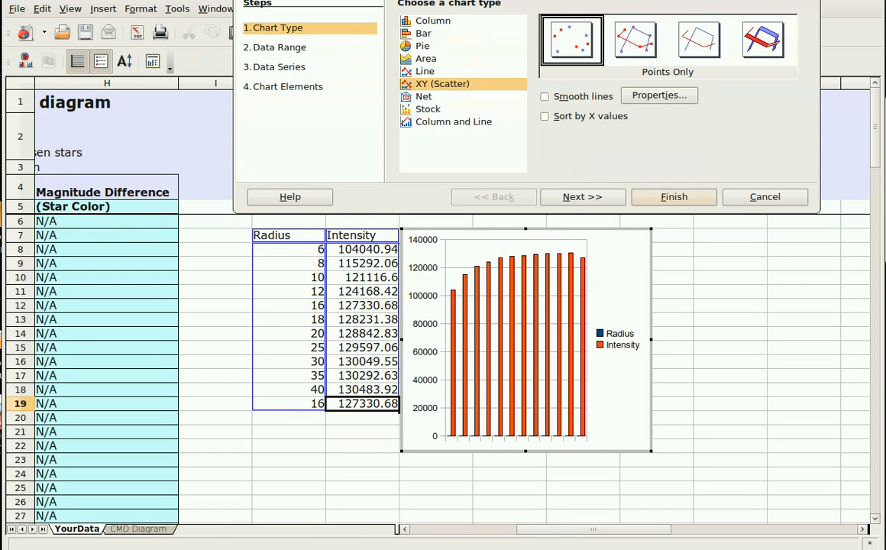
{"action": "left_click", "coordinate": [681, 201]}
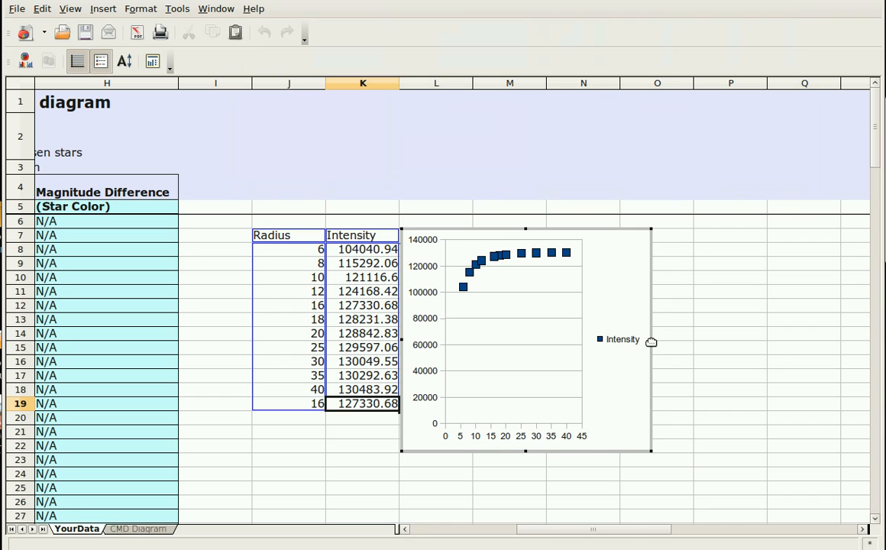
Enlarge the intensity scatter chart to about 6.03 x 3.45 inches
{"action": "left_click_drag", "start_coordinate": [650, 339], "coordinate": [806, 333]}
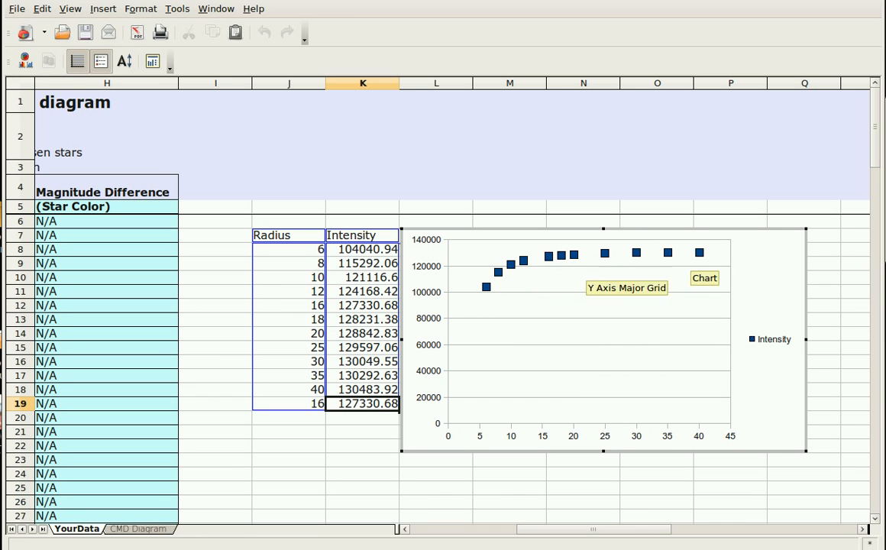
{"action": "mouse_move", "coordinate": [405, 447]}
{"action": "left_mouse_down"}
{"action": "mouse_move", "coordinate": [333, 494]}
{"action": "mouse_move", "coordinate": [353, 494]}
{"action": "left_mouse_up"}
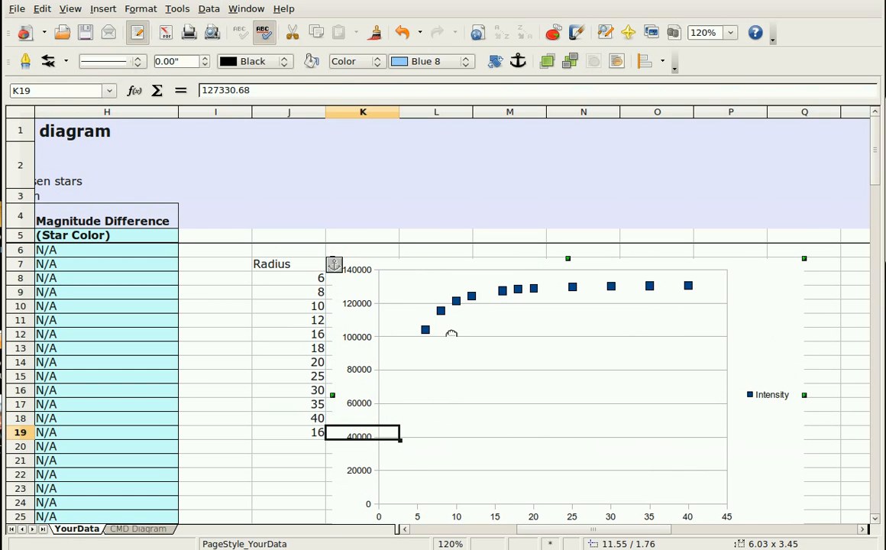